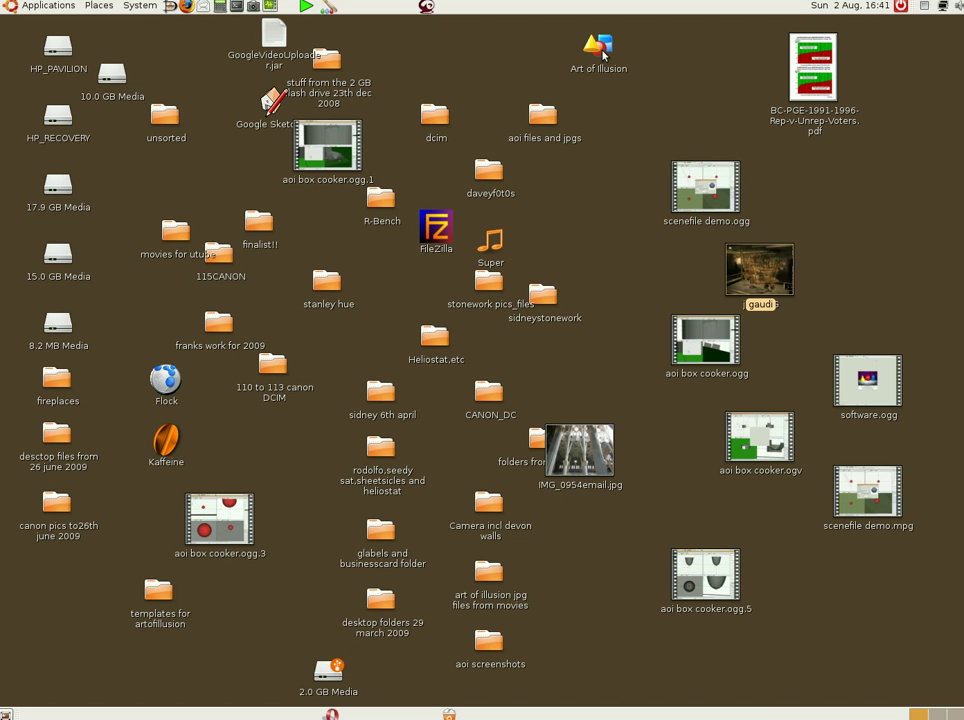
Launch Art of Illusion from its desktop icon.
click(601, 50)
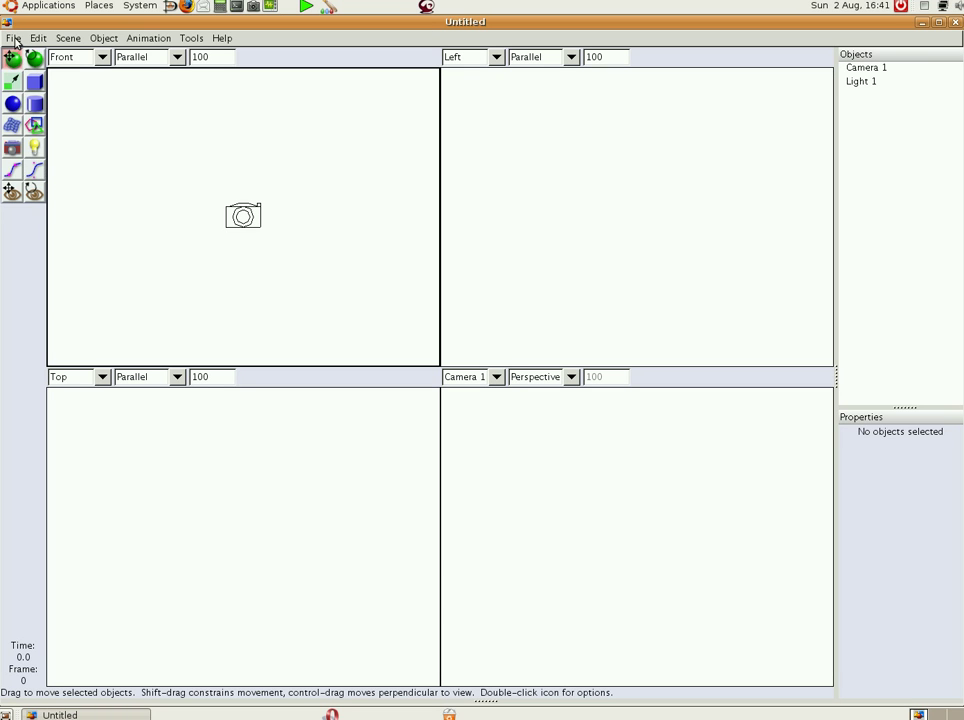
Reopen the most recent scene, 'W funnel deep dish and others tilted.aoi'.
click(14, 39)
mouse_move(152, 87)
click(201, 86)
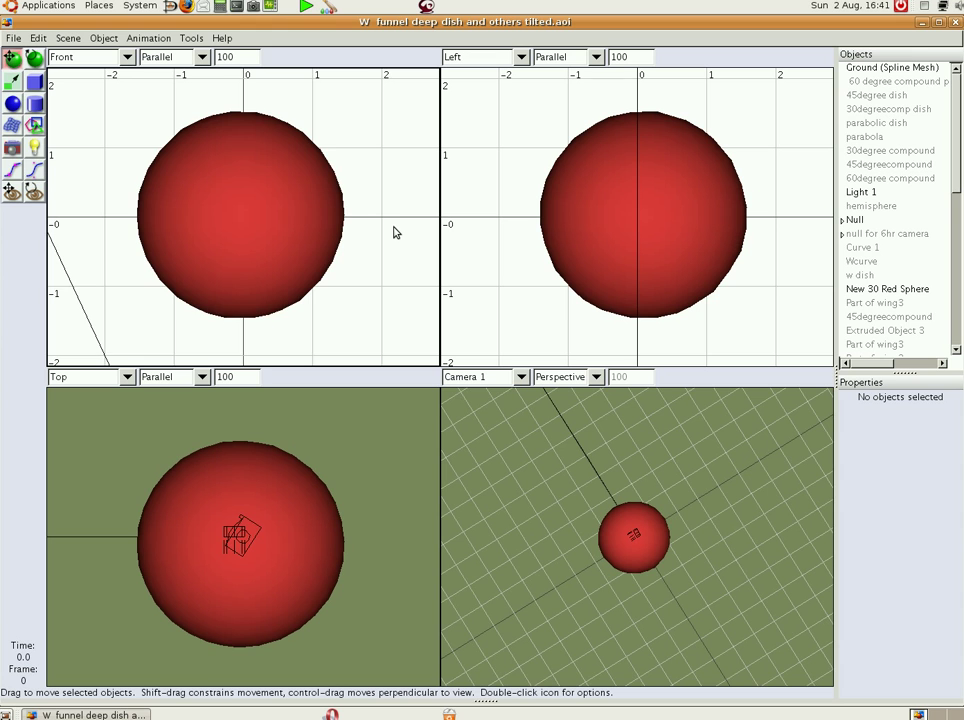
Zoom the Front and Top views far out until the red sphere looks small.
scroll(395, 232, up, 1)
scroll(395, 232, down, 6)
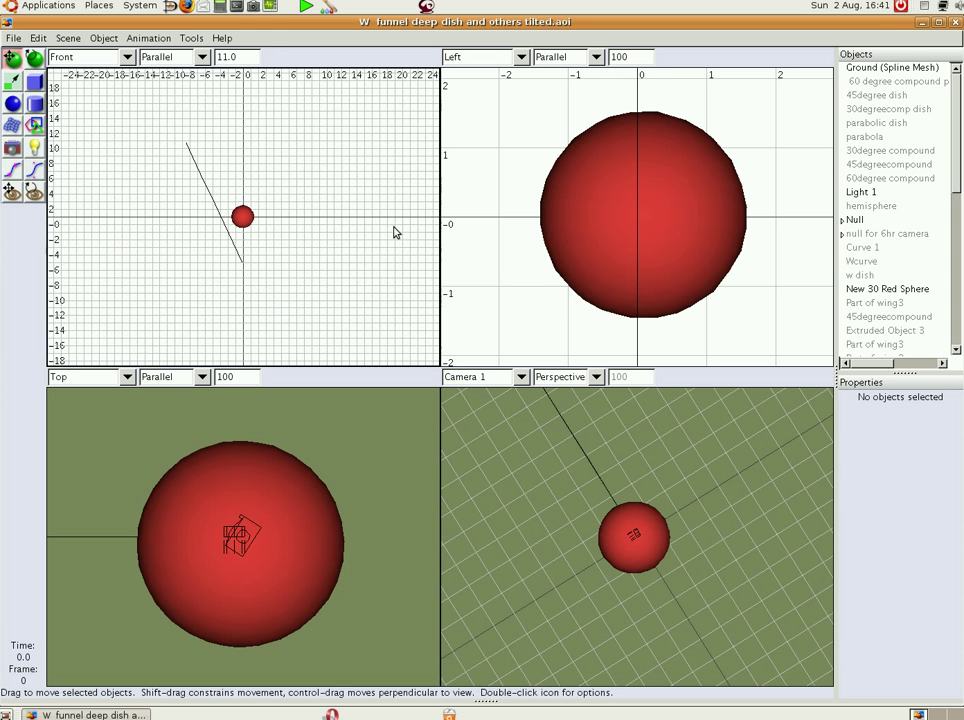
scroll(338, 214, down, 1)
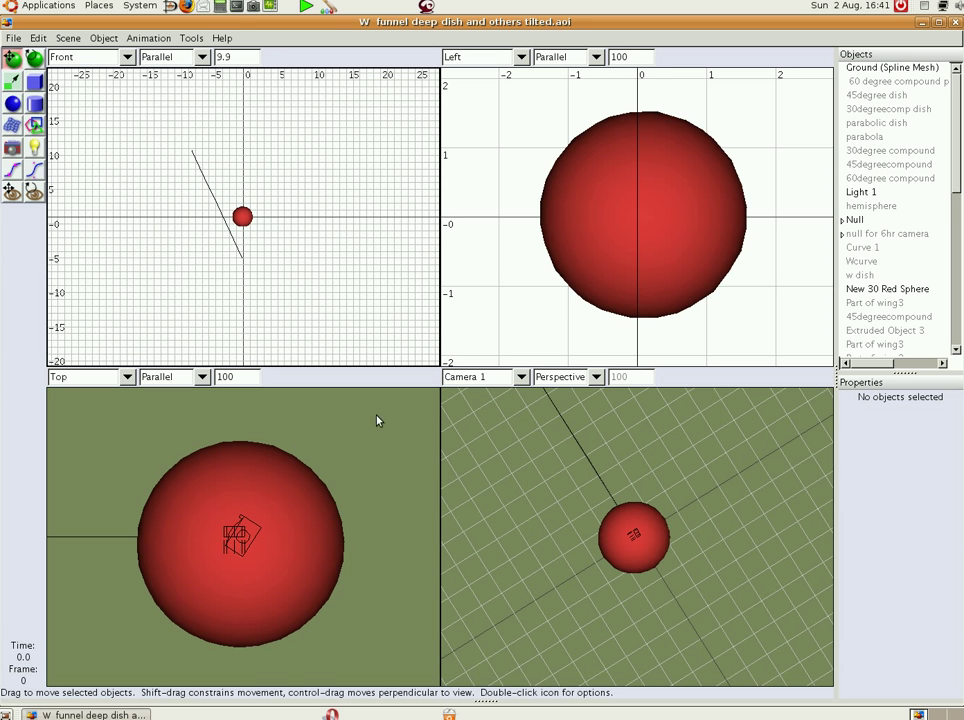
scroll(381, 426, down, 12)
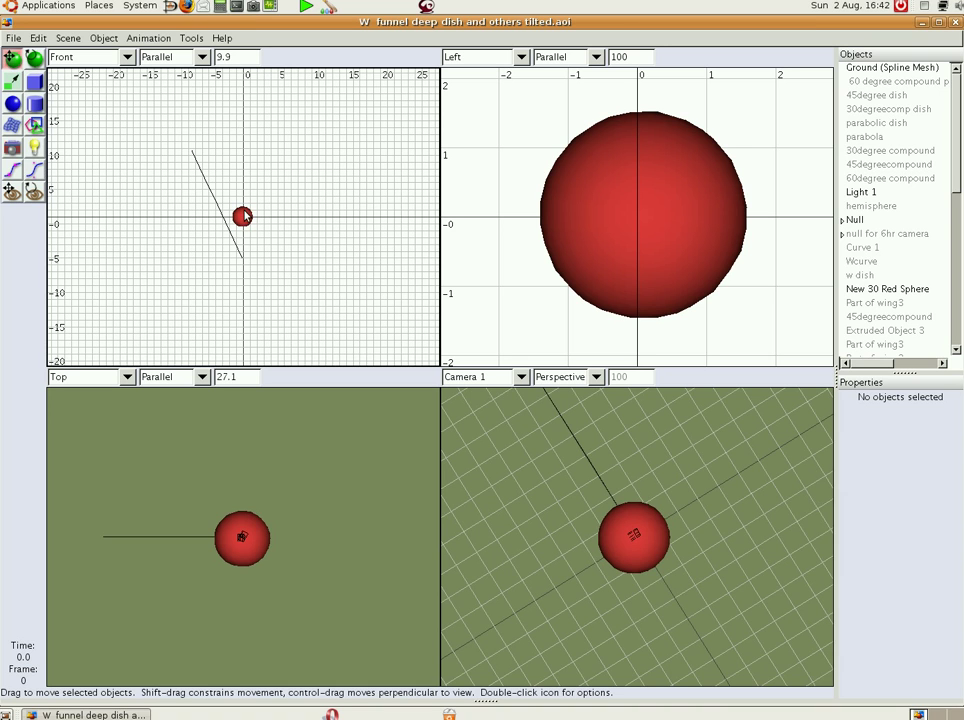
click(12, 103)
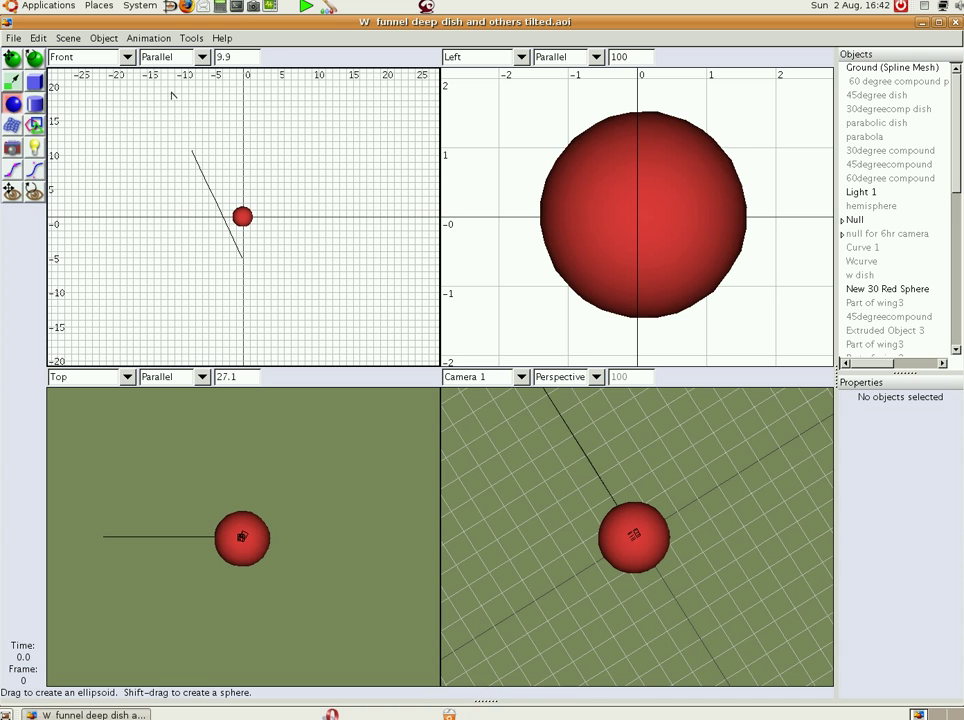
drag(198, 115, 226, 140)
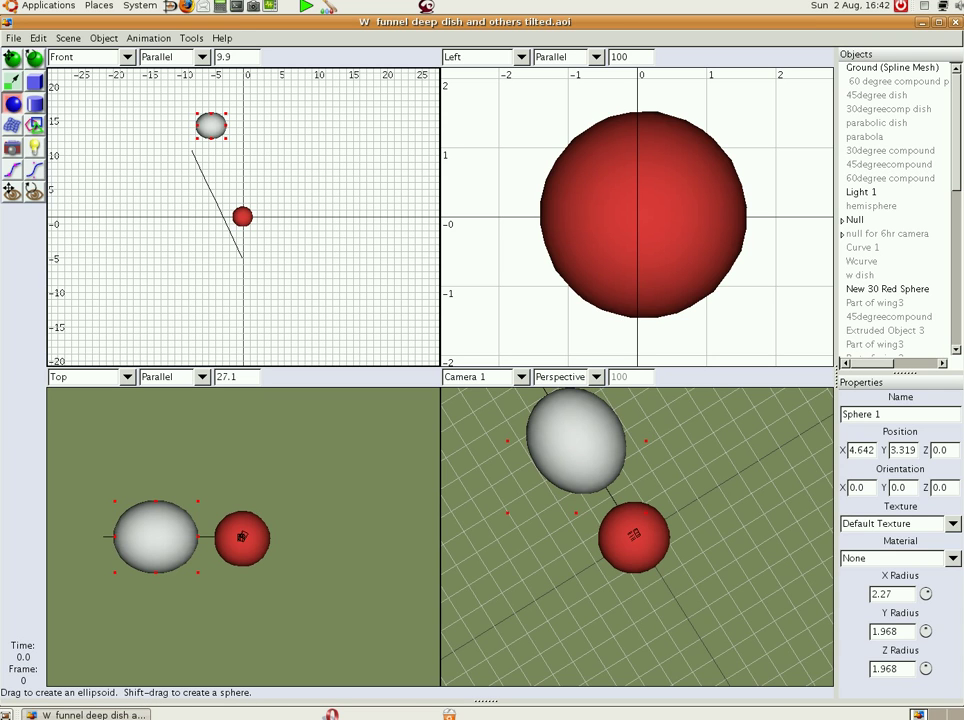
right_click(210, 128)
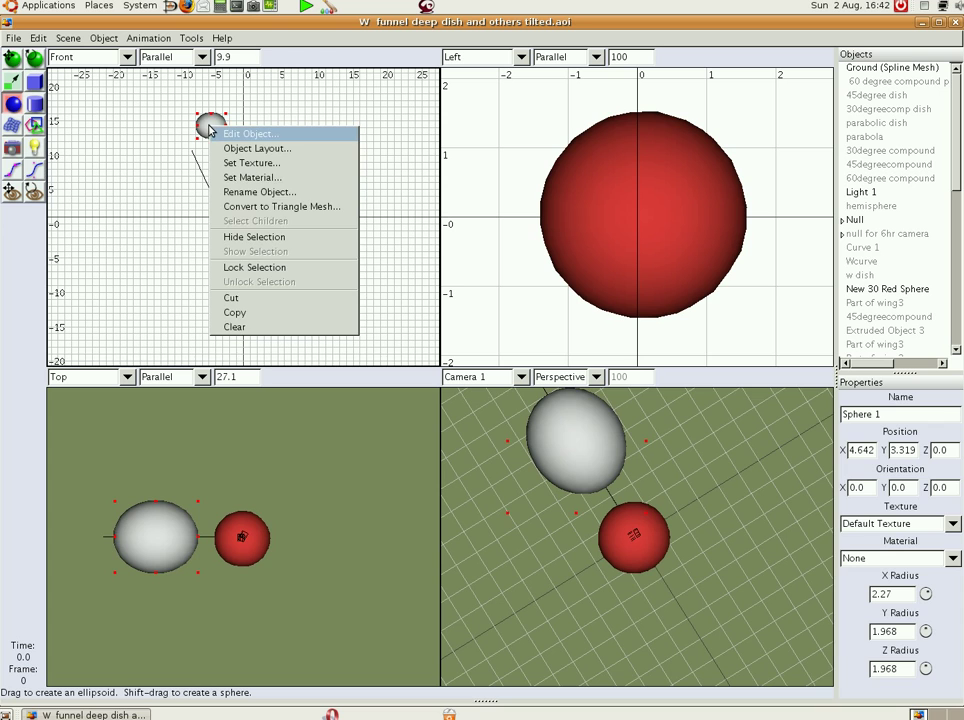
click(270, 327)
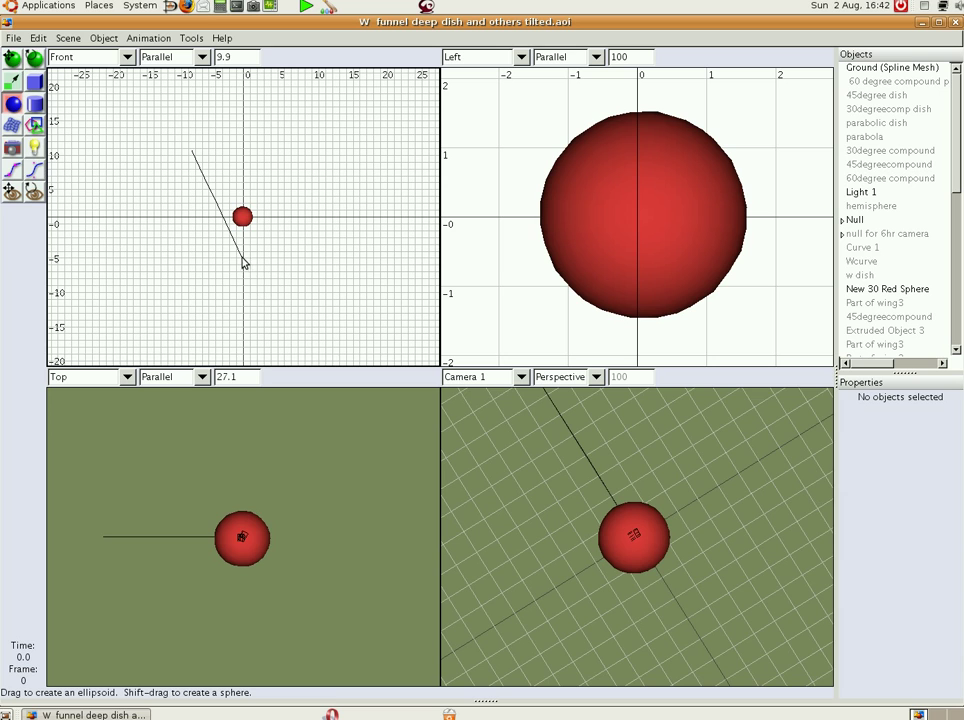
Draw a straight interpolating curve running diagonally down the left side of the red sphere.
click(13, 172)
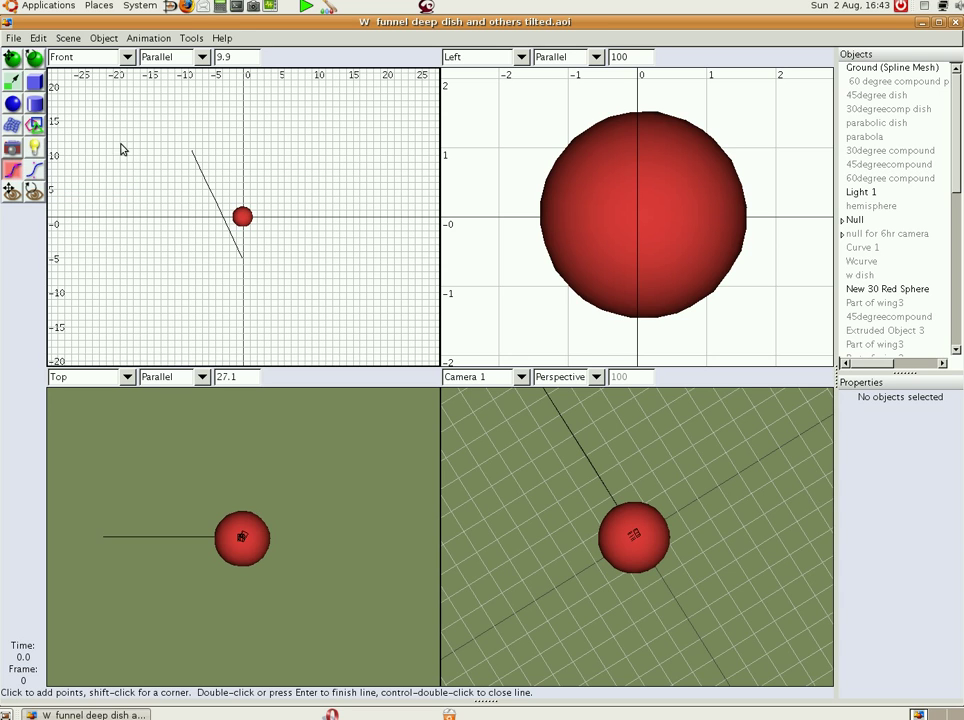
click(182, 162)
click(234, 271)
key(Return)
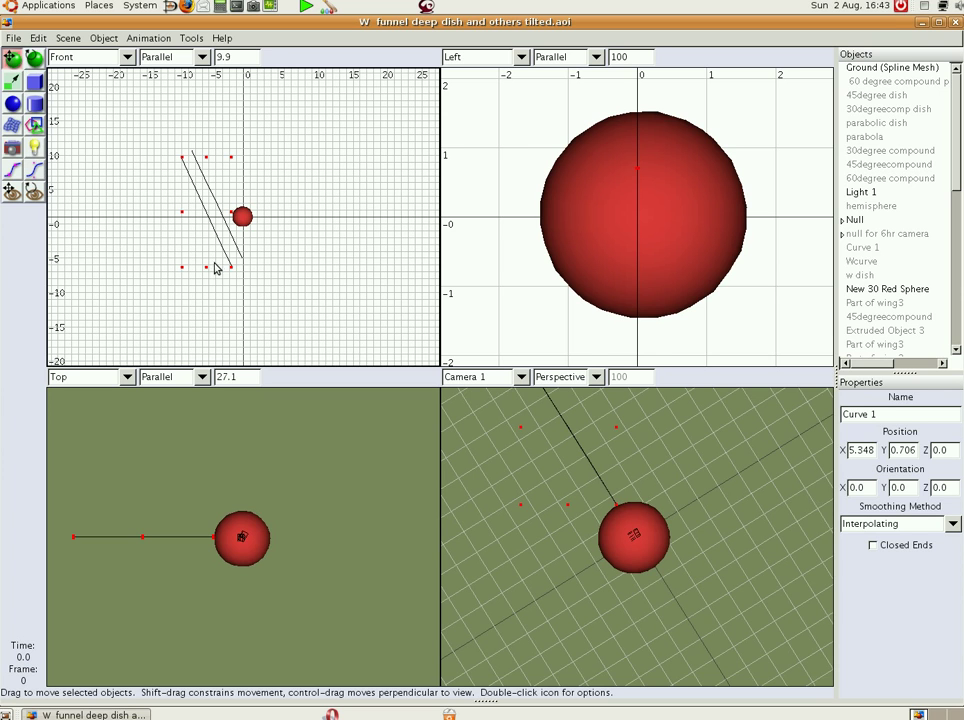
Start lathing Curve 1 around the Y axis with a radius of -5.
click(191, 40)
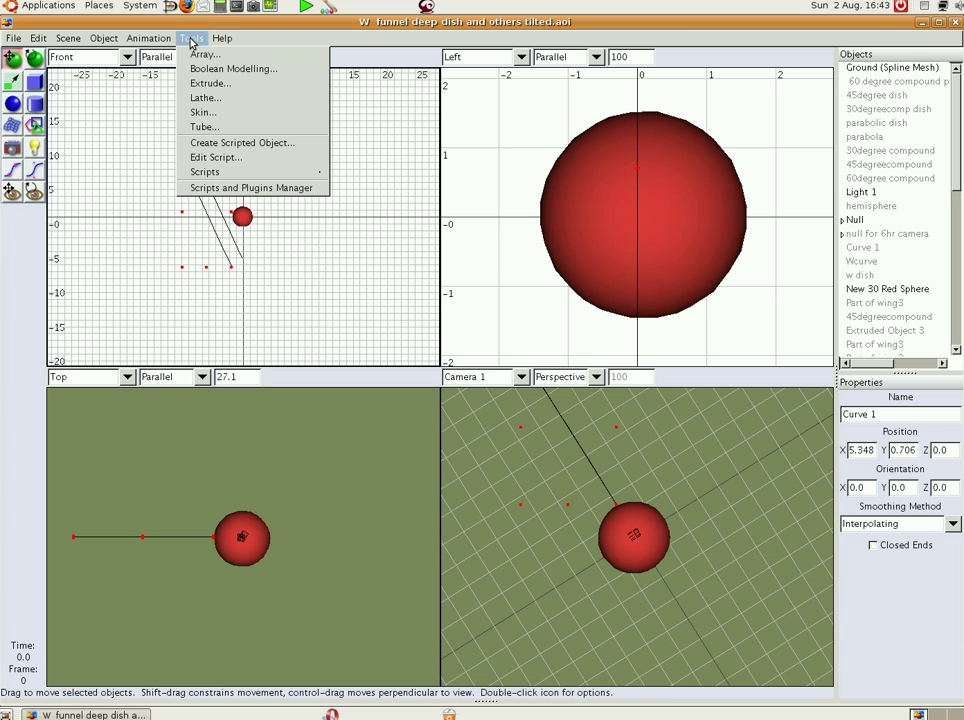
click(221, 101)
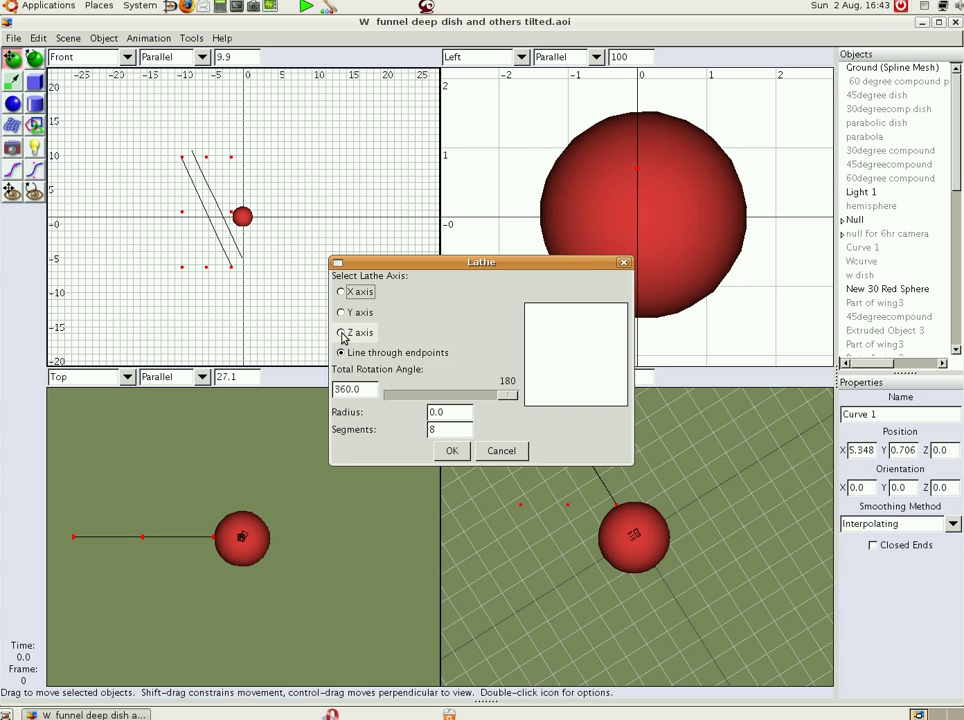
click(342, 334)
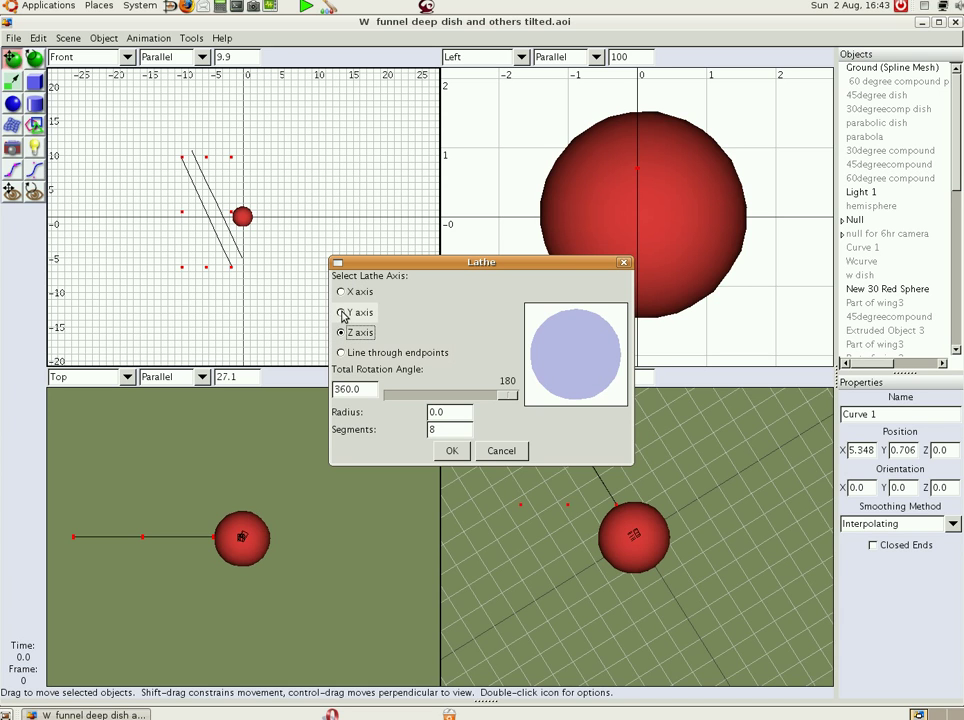
click(342, 313)
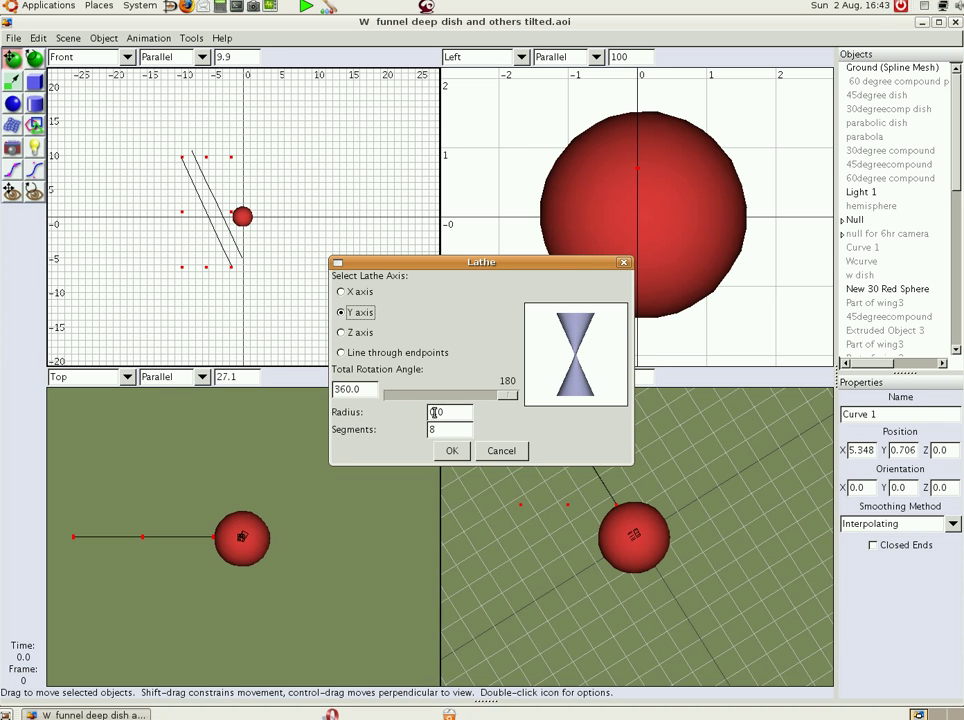
click(434, 412)
text(10)
text(-)
text(5)
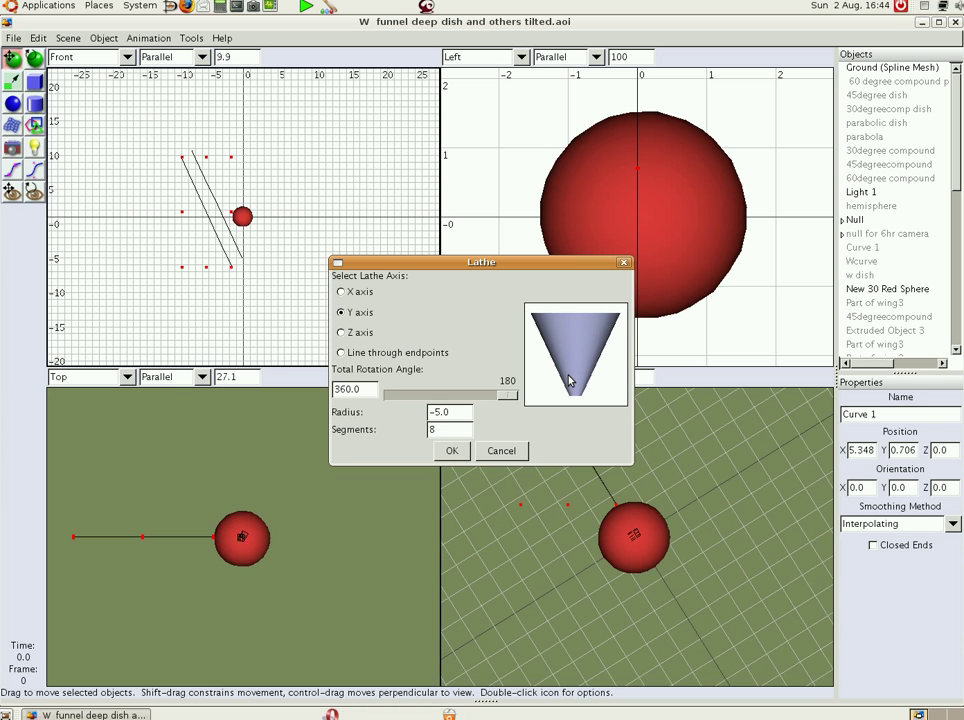
Change the lathe radius to -4.0, check the cone preview, and create Lathed Object 1.
mouse_move(569, 379)
mouse_down()
mouse_move(567, 312)
mouse_move(572, 366)
mouse_move(596, 330)
mouse_move(574, 397)
mouse_move(577, 330)
mouse_move(572, 393)
mouse_move(567, 361)
mouse_up()
scroll(566, 361, up, 4)
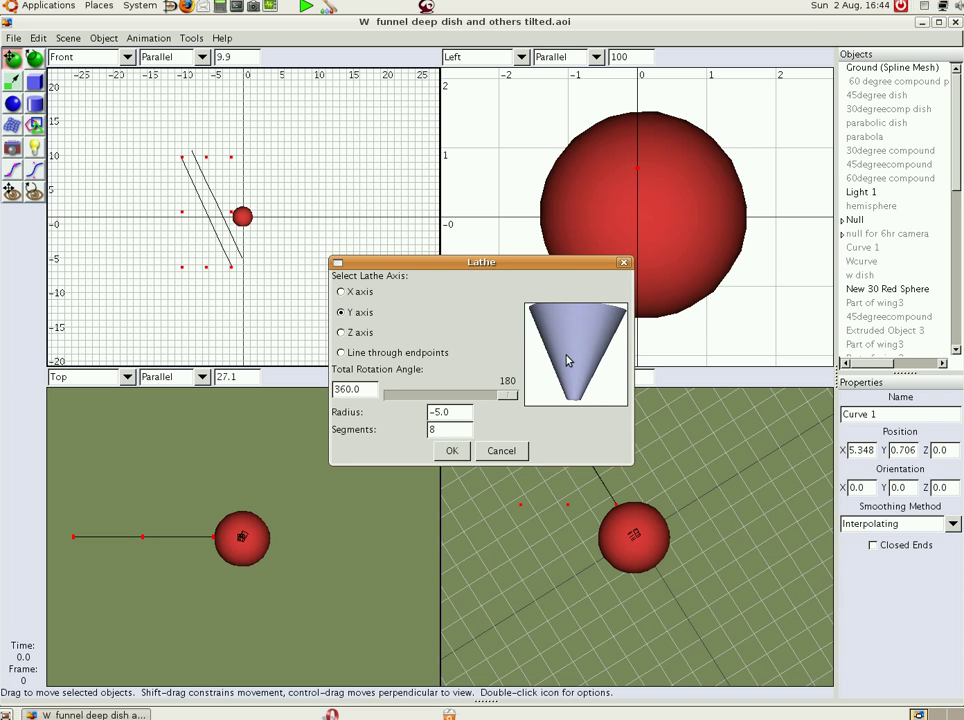
drag(559, 363, 562, 358)
key(BackSpace)
key(BackSpace)
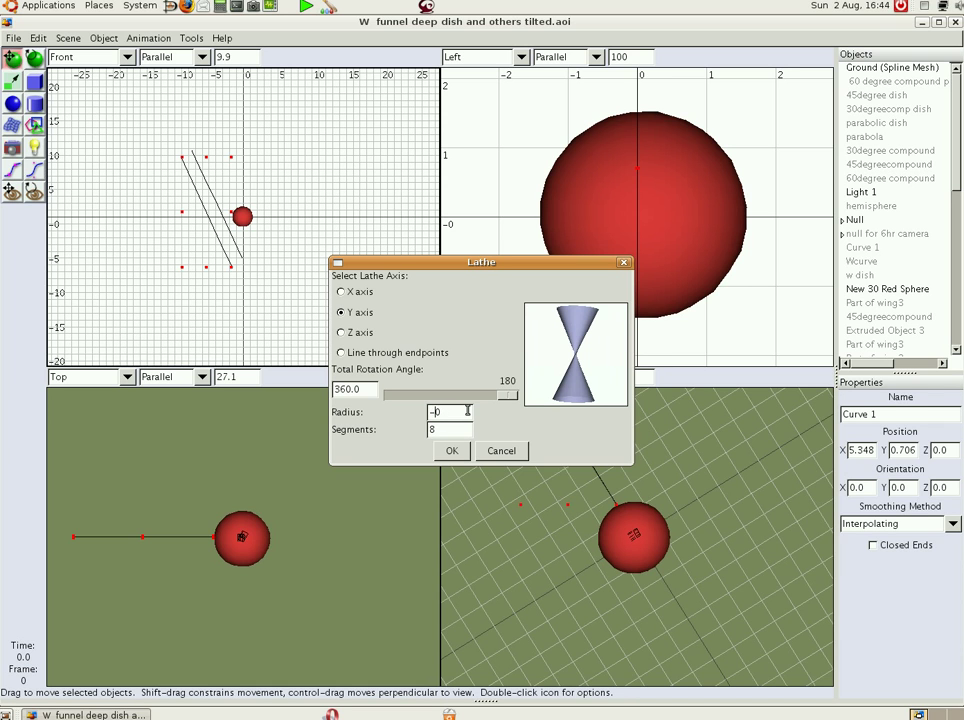
text(4)
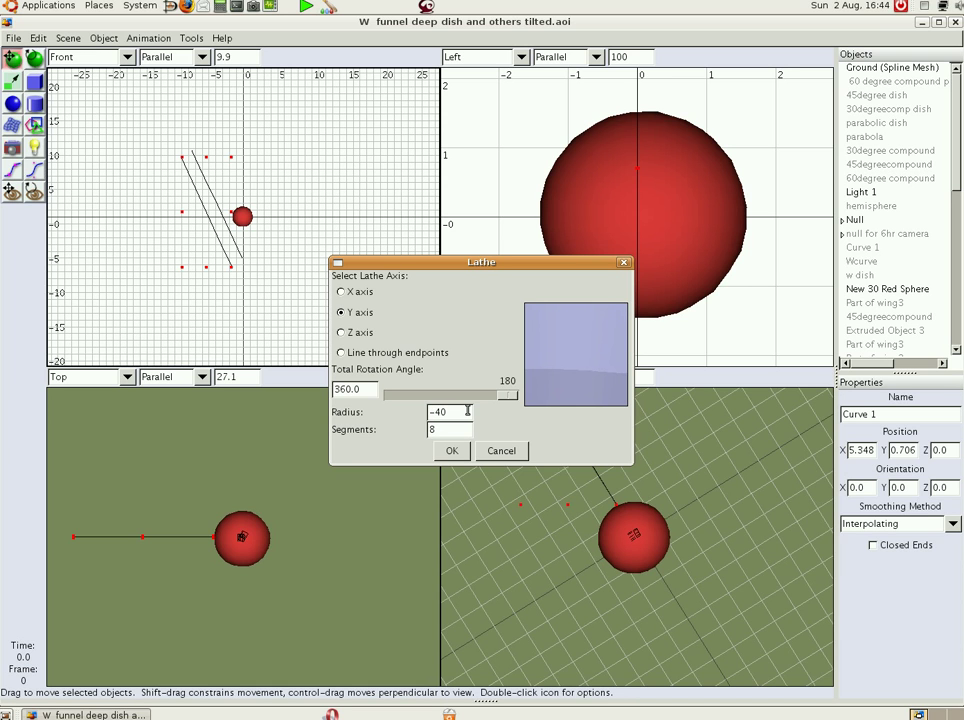
text(.)
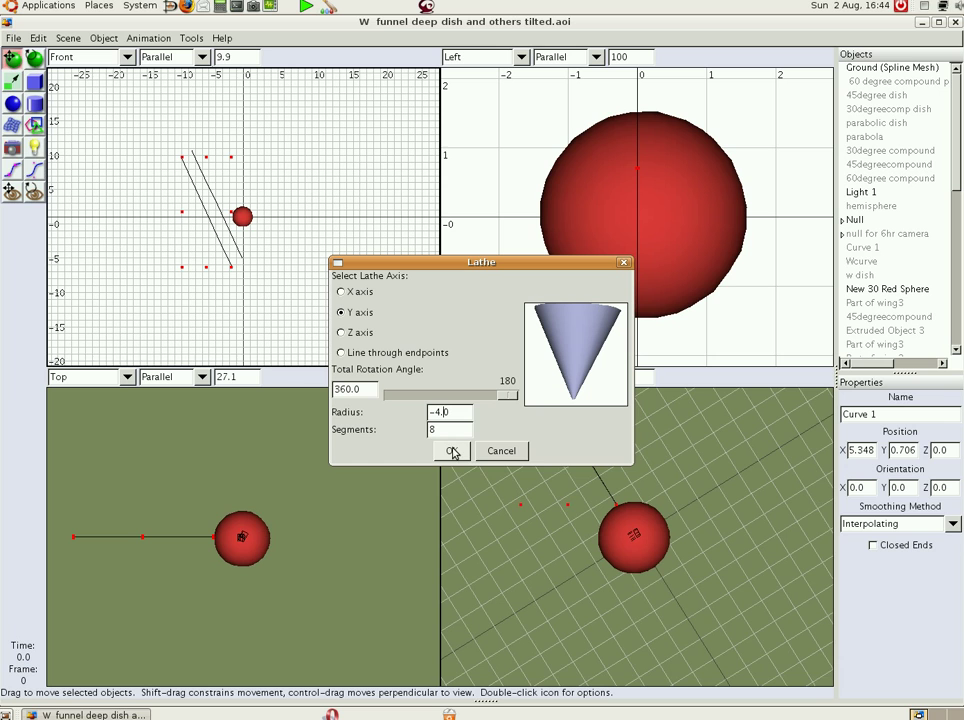
mouse_move(562, 370)
mouse_down()
mouse_move(575, 372)
mouse_move(572, 312)
mouse_move(570, 366)
mouse_move(566, 345)
mouse_move(577, 387)
mouse_move(559, 360)
mouse_up()
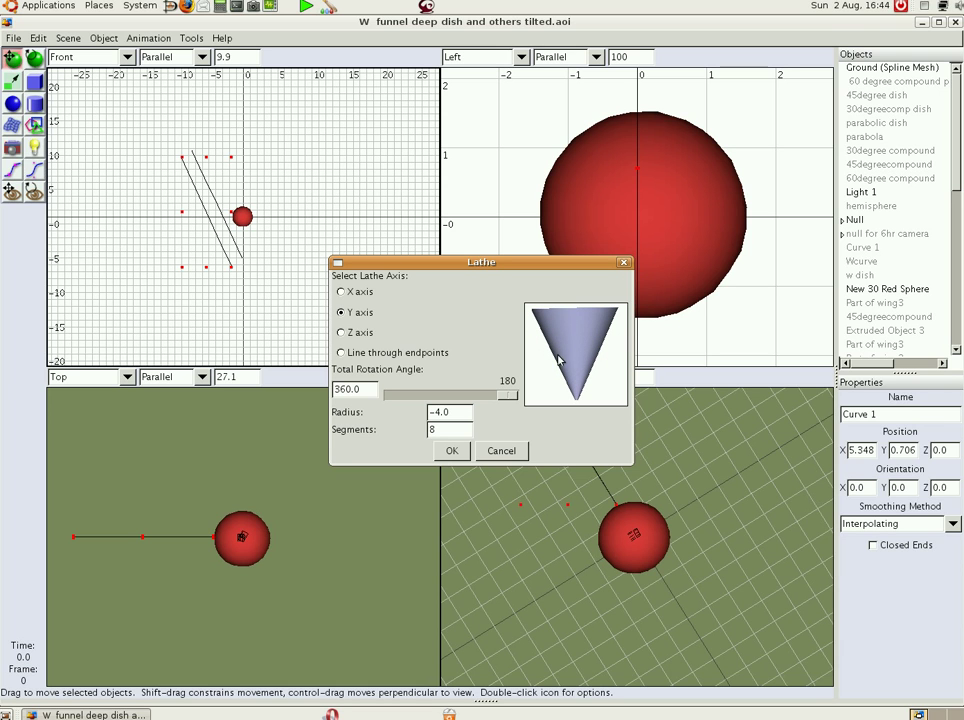
click(452, 452)
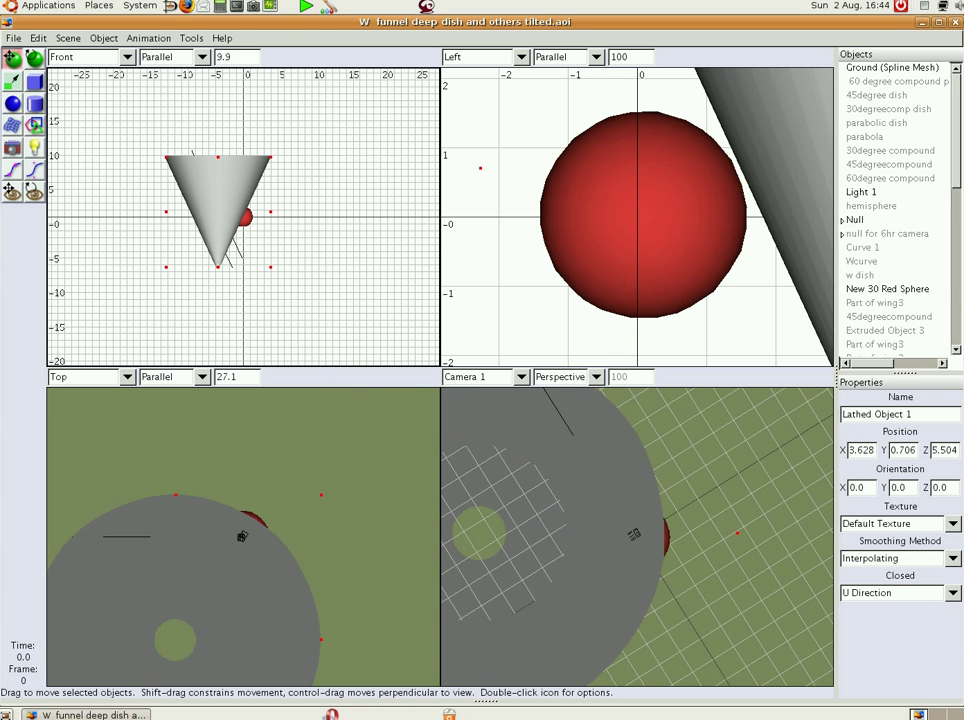
Select Null and orbit the Camera 1 view to look up at the funnel's underside.
click(13, 192)
drag(497, 531, 704, 424)
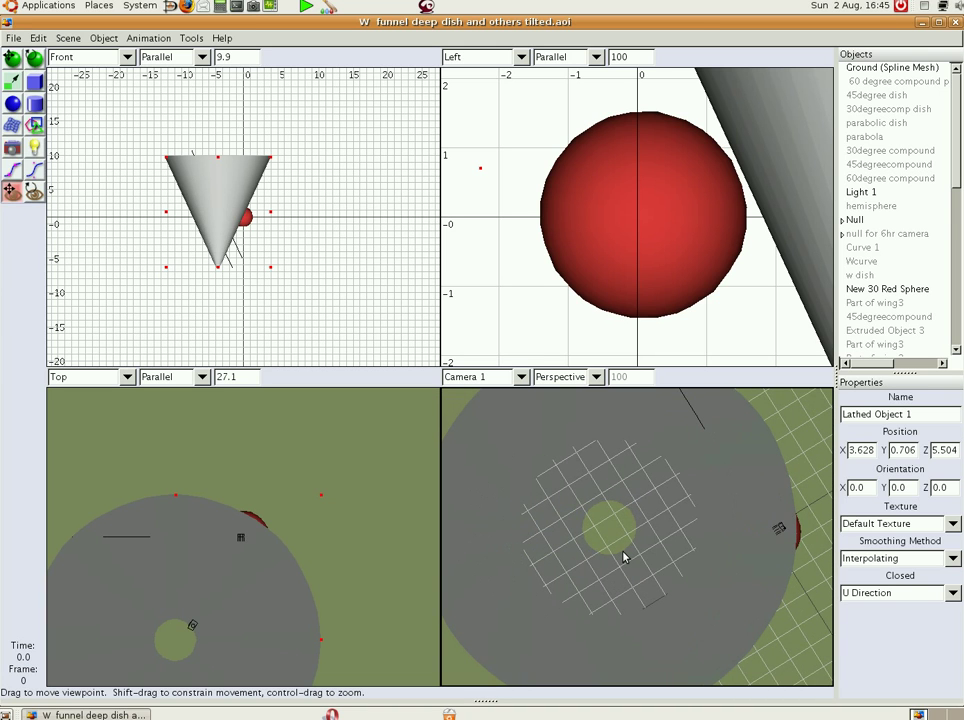
click(866, 221)
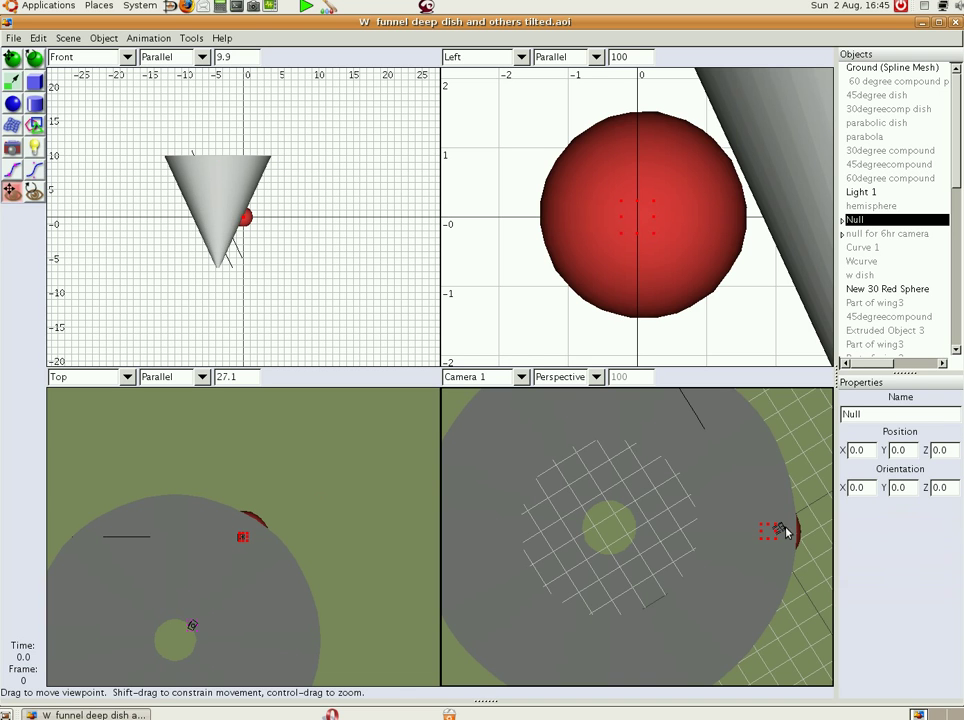
click(34, 190)
drag(541, 522, 508, 495)
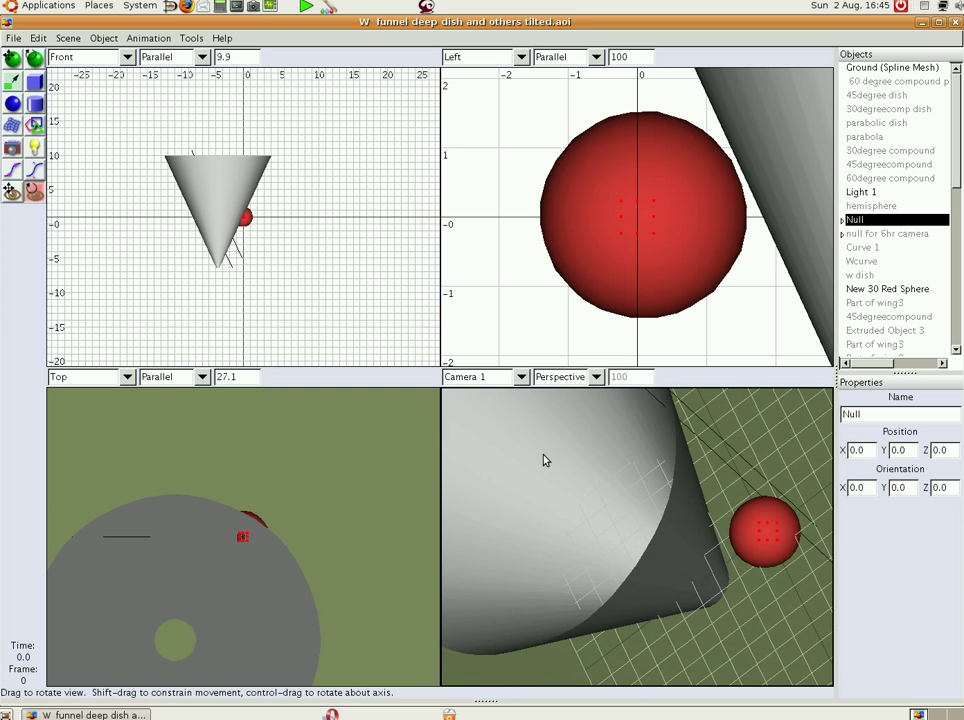
mouse_move(545, 456)
mouse_down()
mouse_move(563, 471)
mouse_move(547, 482)
mouse_move(560, 463)
mouse_move(551, 424)
mouse_move(542, 437)
mouse_move(564, 476)
mouse_move(556, 467)
mouse_up()
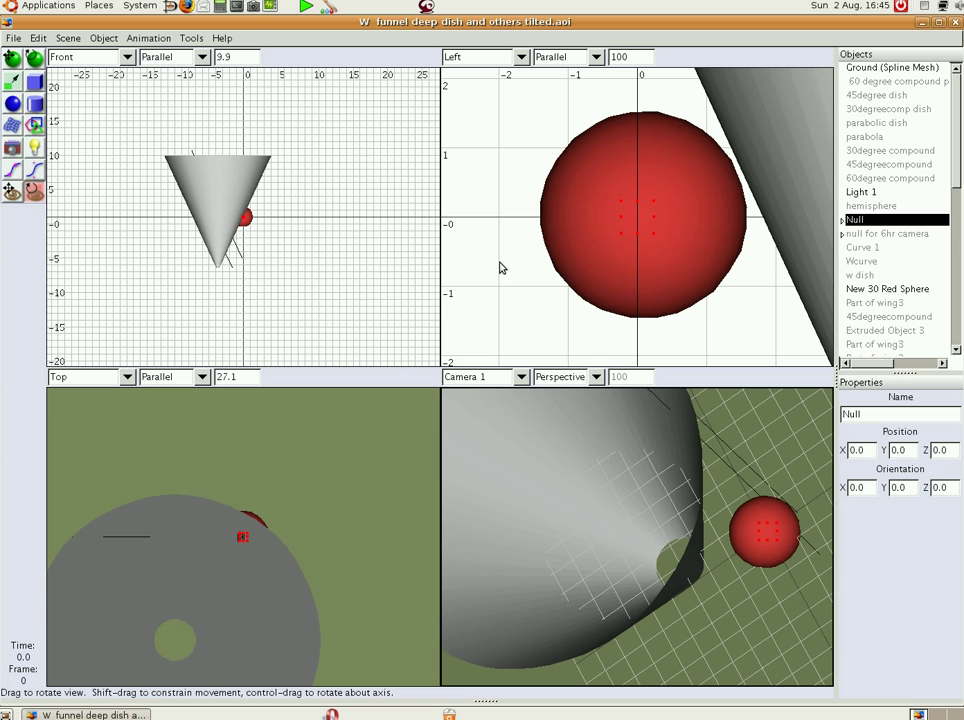
Move Lathed Object 1 to X 0.106, Y 3.027, Z 0.156, putting the sphere on its axis.
click(20, 59)
scroll(493, 254, down, 6)
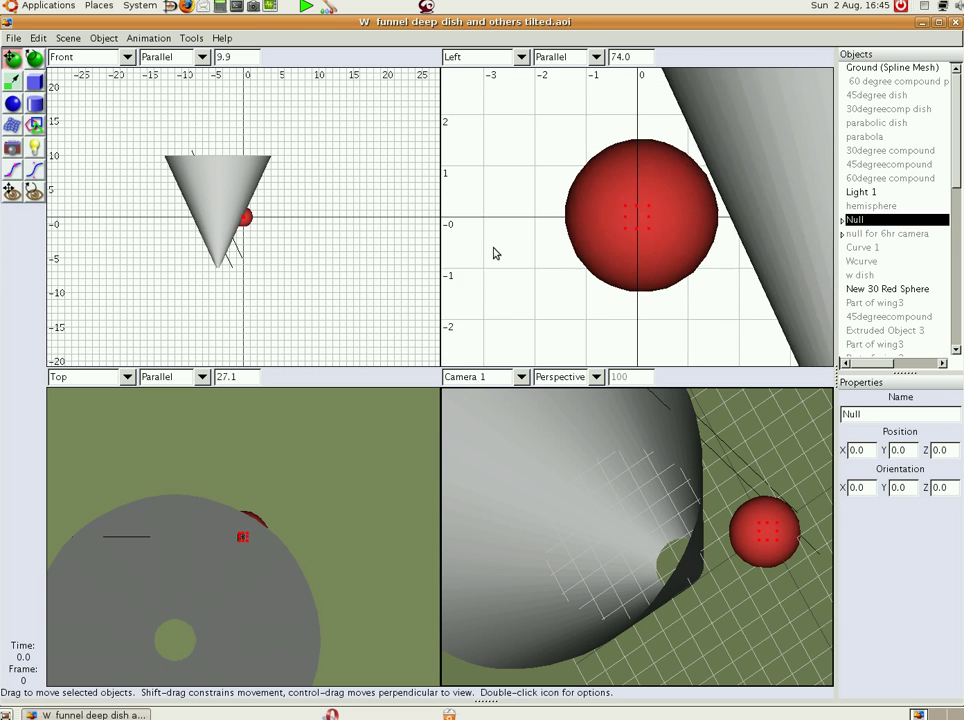
scroll(493, 251, down, 4)
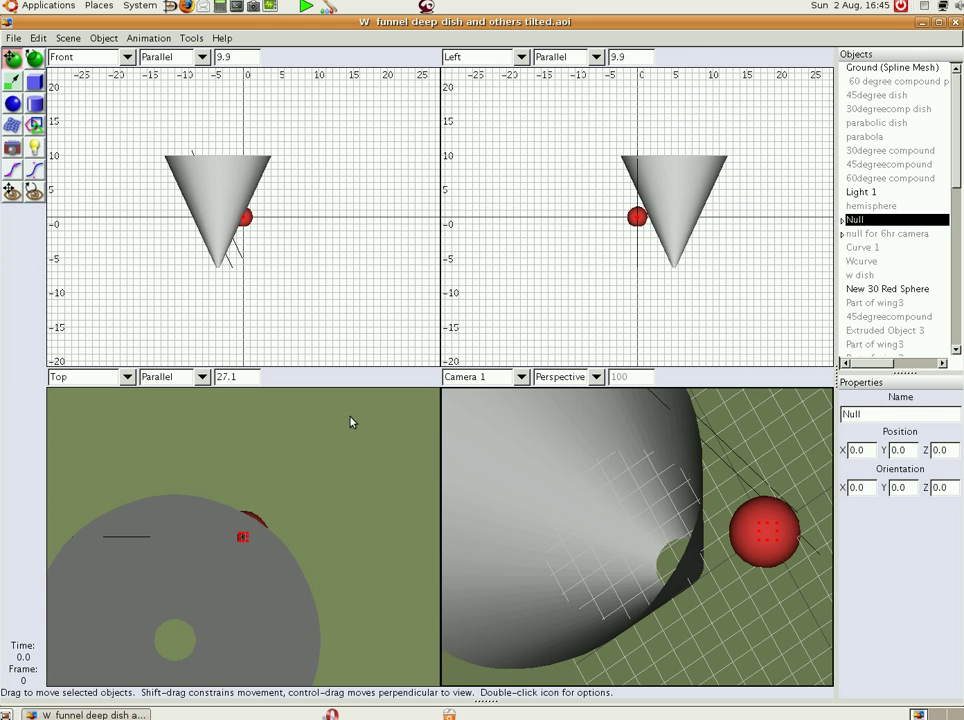
scroll(352, 419, down, 6)
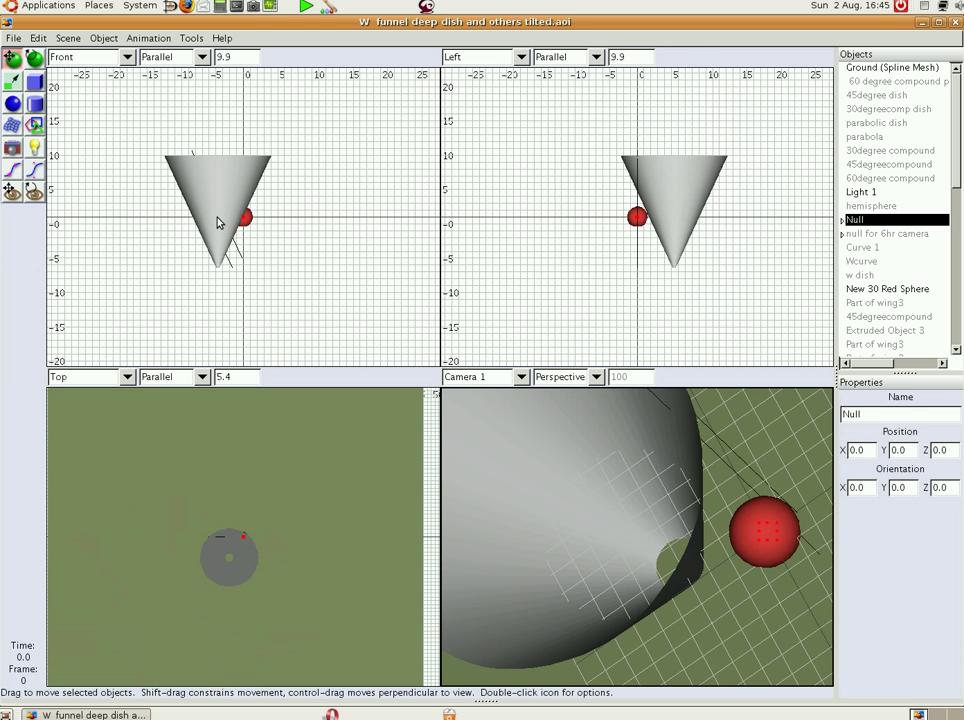
drag(217, 216, 219, 214)
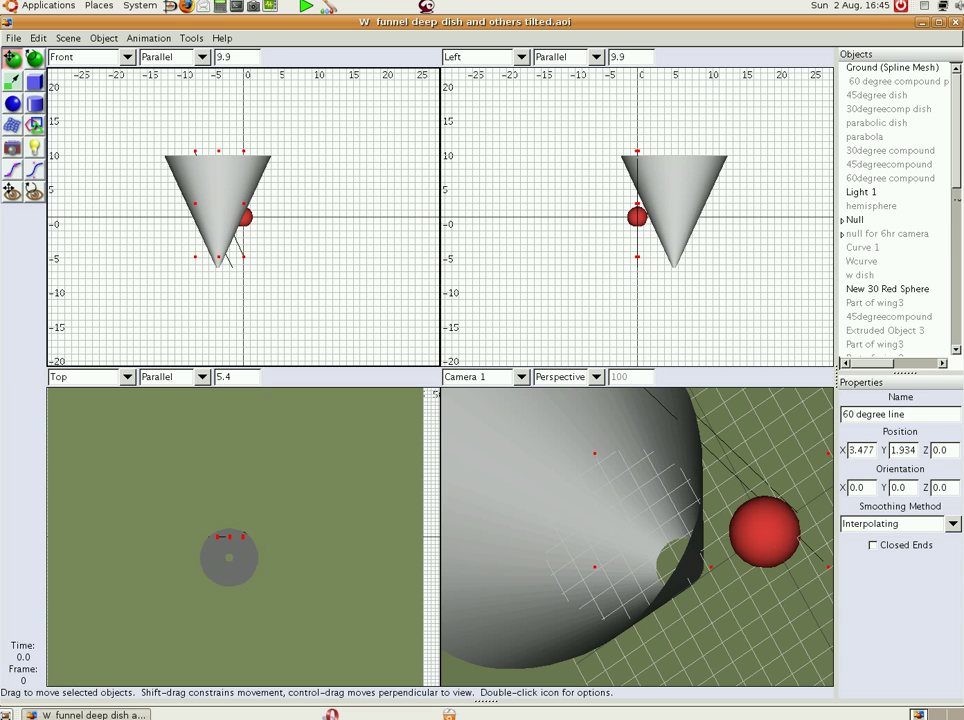
scroll(910, 352, down, 10)
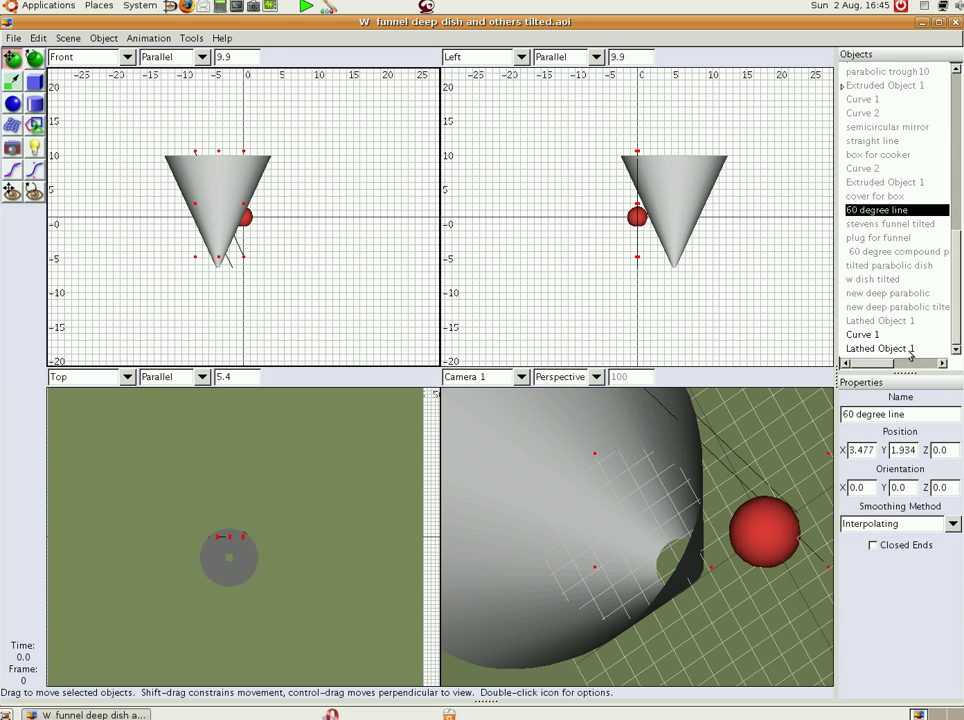
click(878, 348)
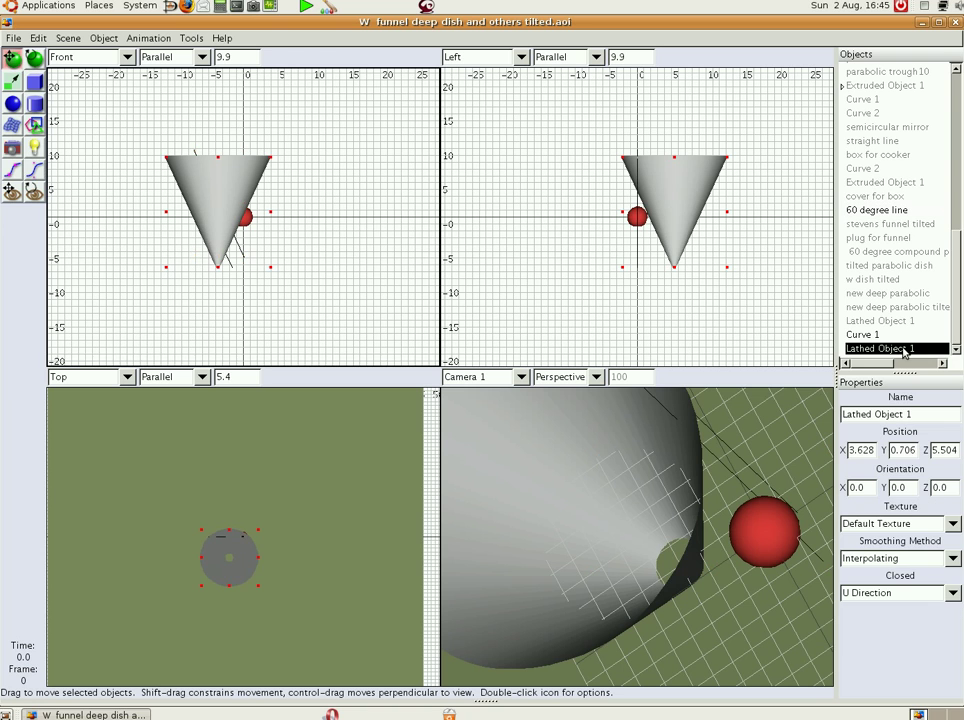
drag(220, 223, 245, 210)
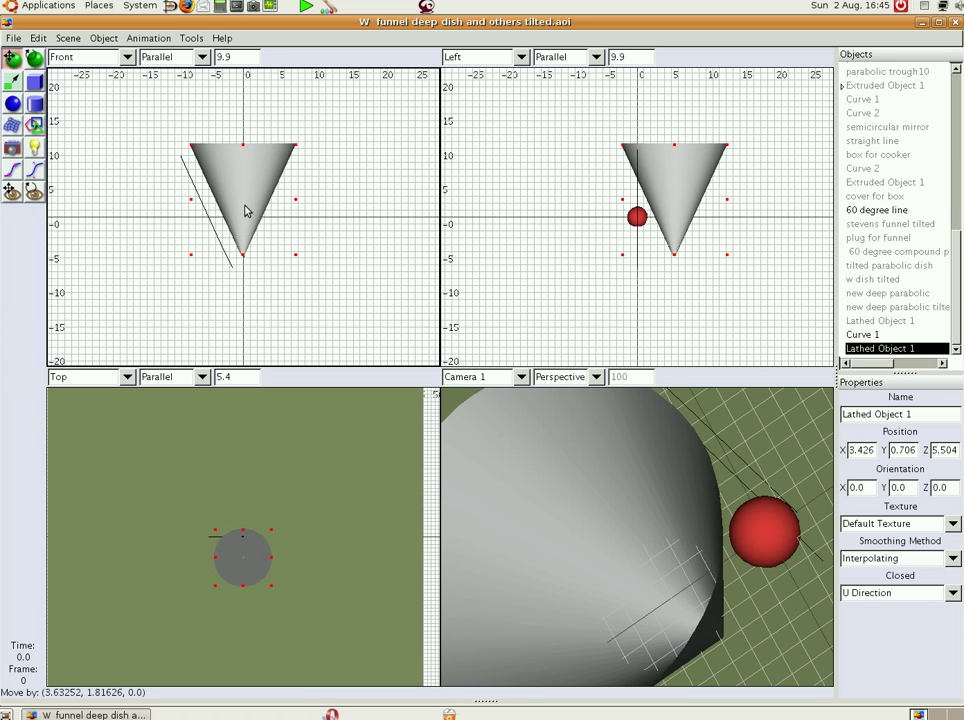
drag(245, 210, 243, 209)
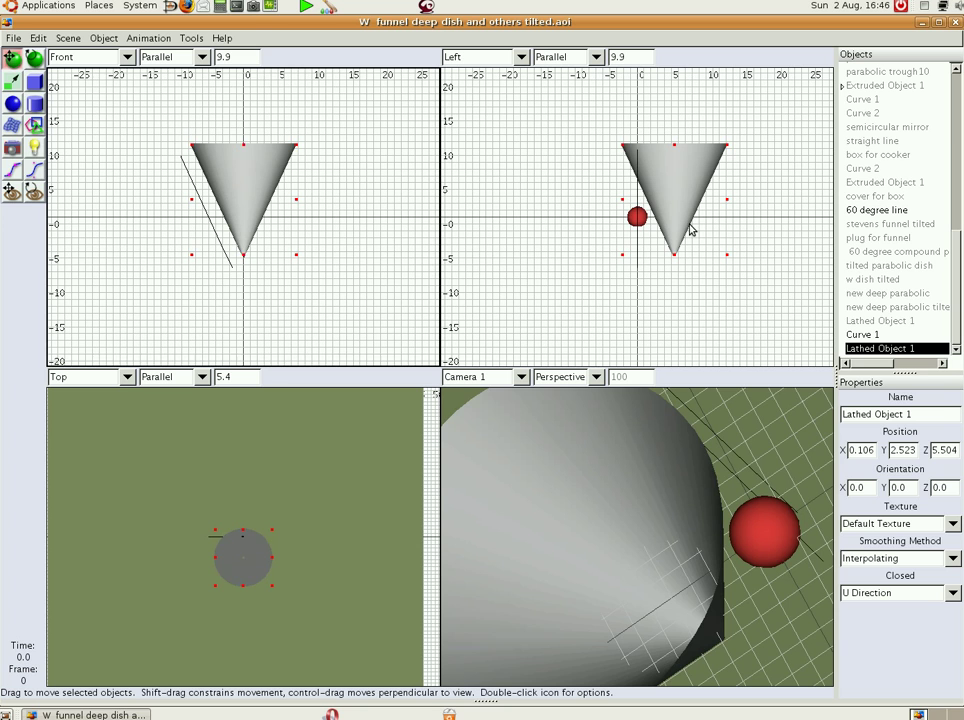
drag(691, 207, 653, 199)
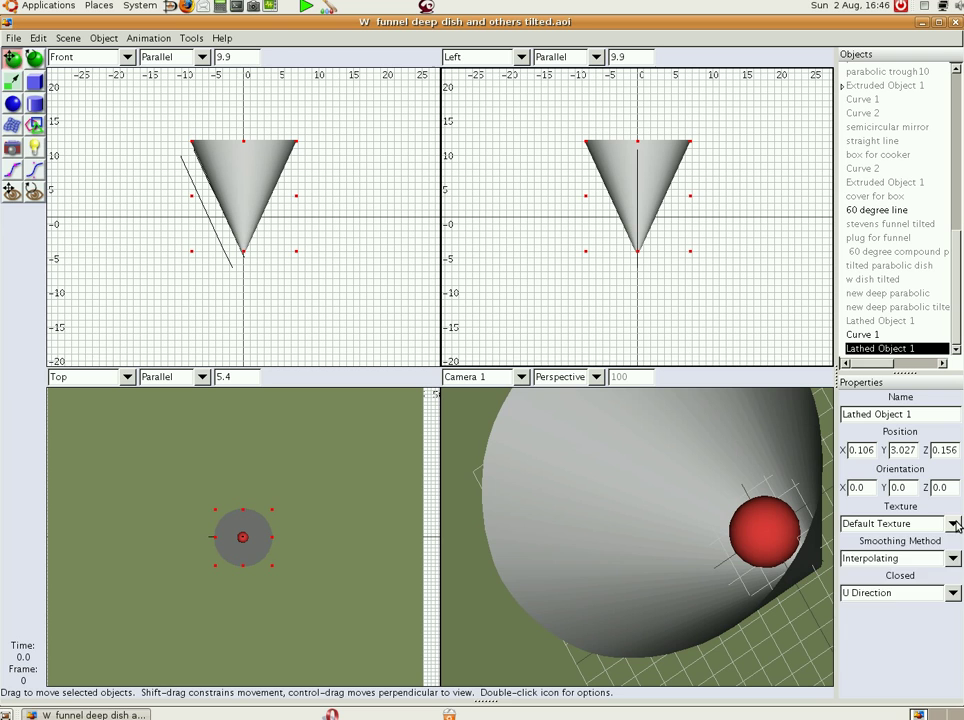
Assign the Mirror texture to Lathed Object 1 in place of Default Texture.
click(882, 524)
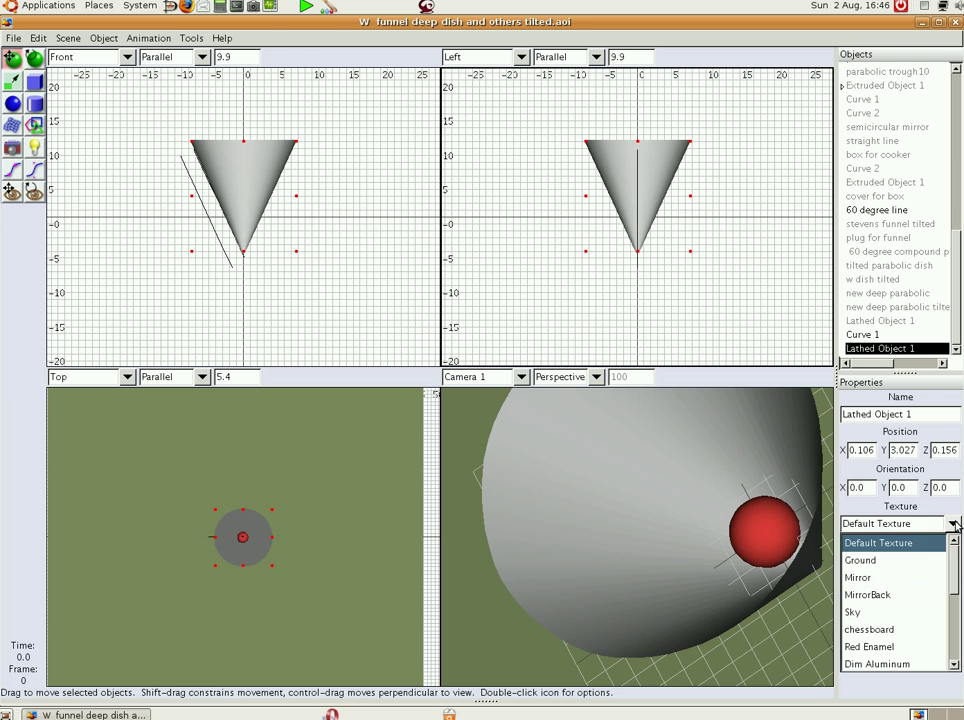
click(866, 578)
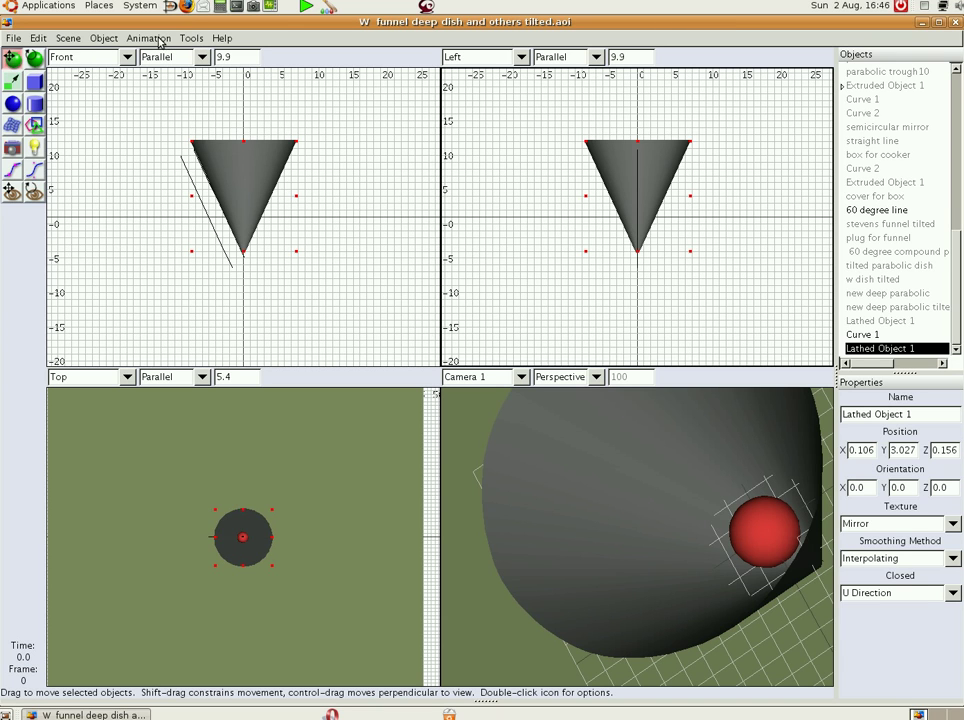
Set up a movie render from new 6hrcamera, 0 to 9 s at 2 frames/sec.
click(69, 39)
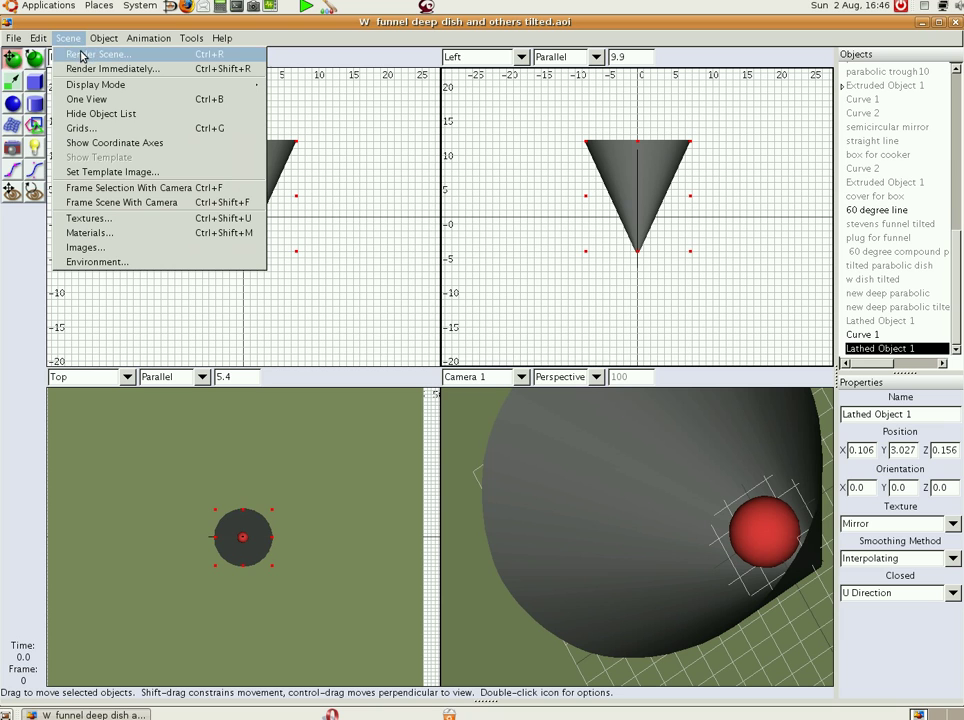
click(86, 54)
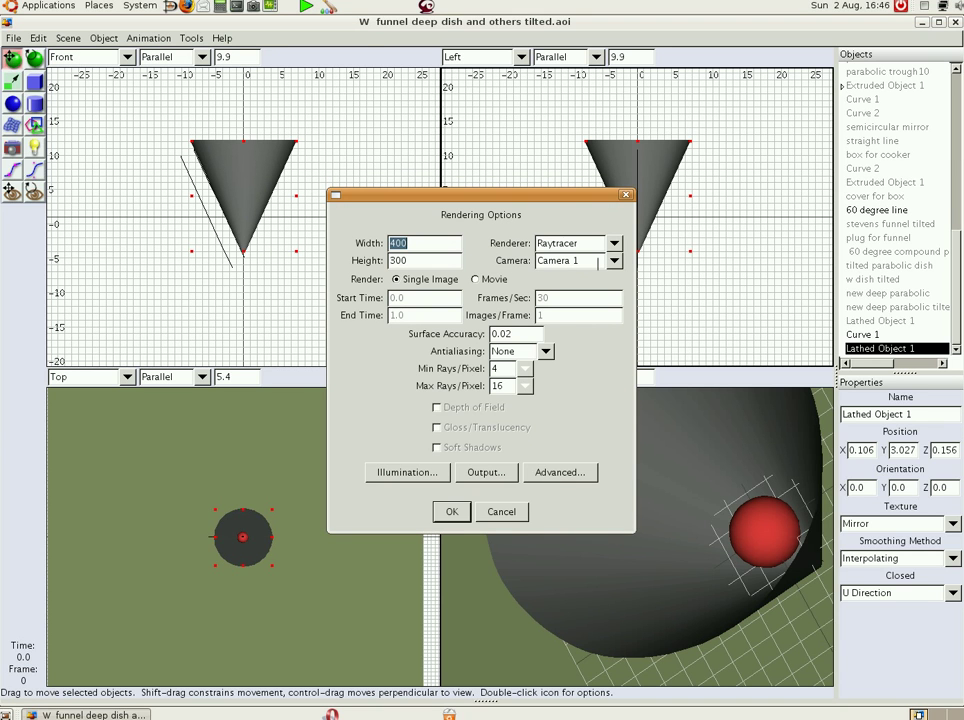
click(613, 260)
click(596, 298)
click(475, 279)
click(393, 315)
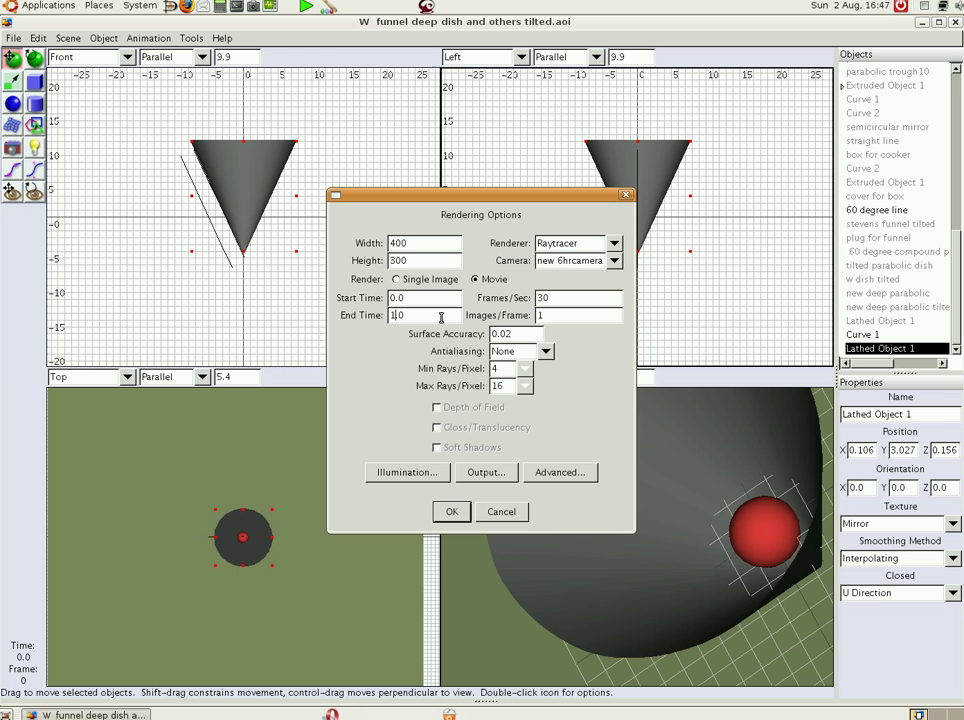
key(BackSpace)
key(BackSpace)
key(BackSpace)
click(451, 517)
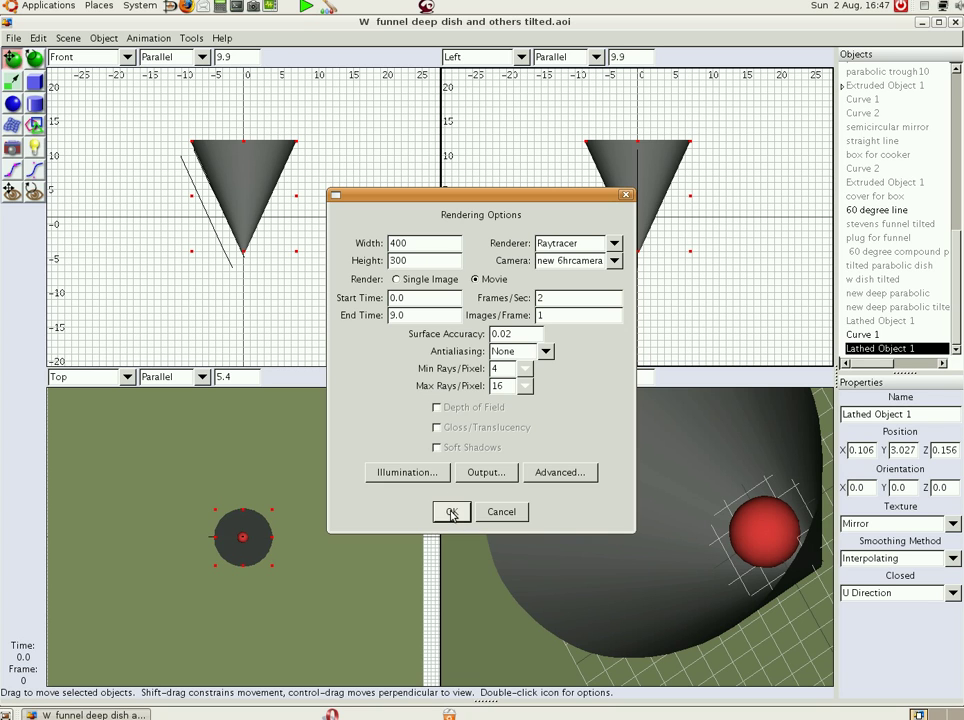
click(451, 513)
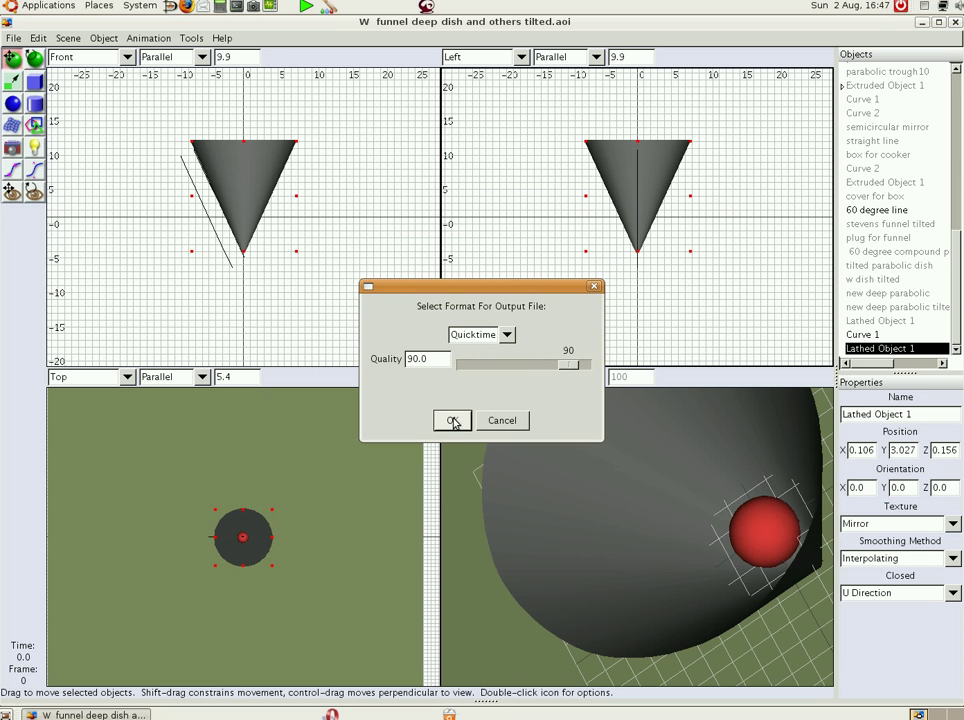
Output it as QuickTime at quality 90, overwriting Untitled.mov.
click(453, 421)
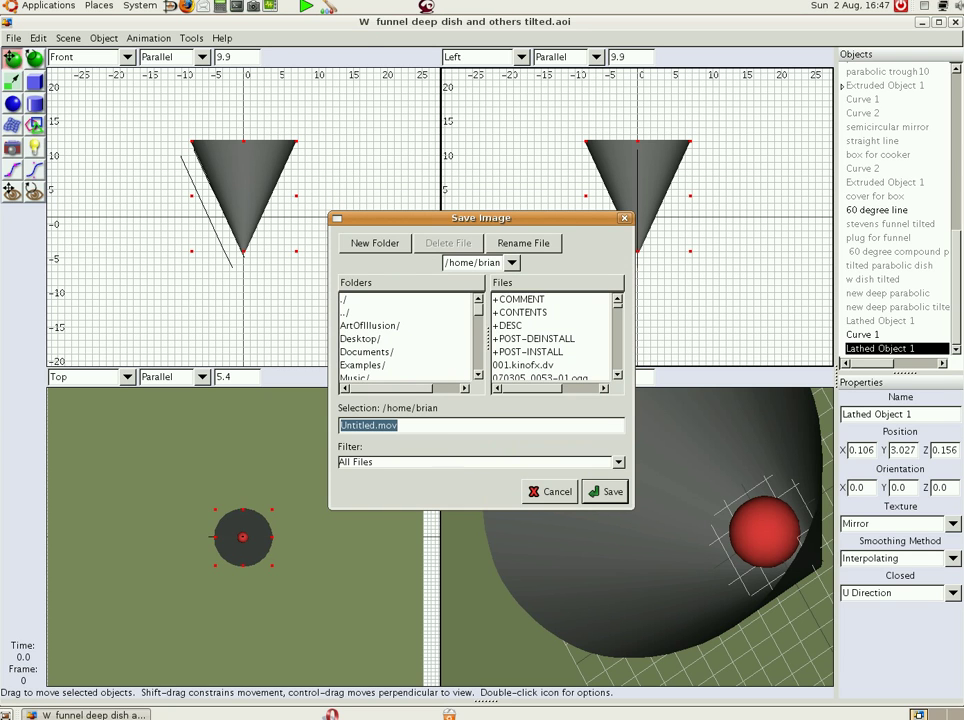
click(606, 491)
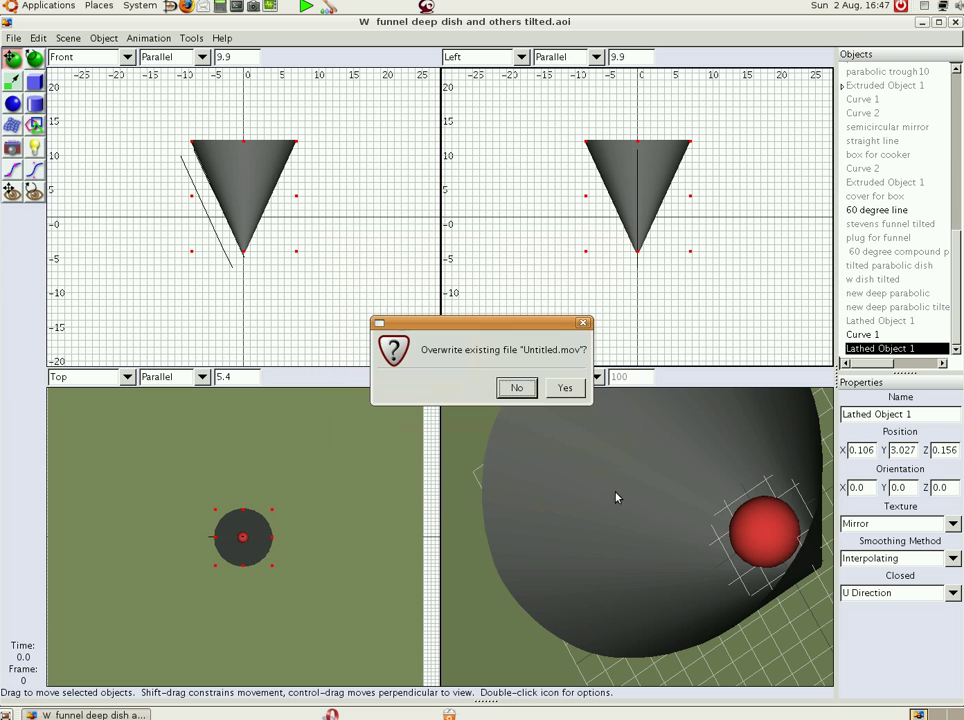
click(564, 389)
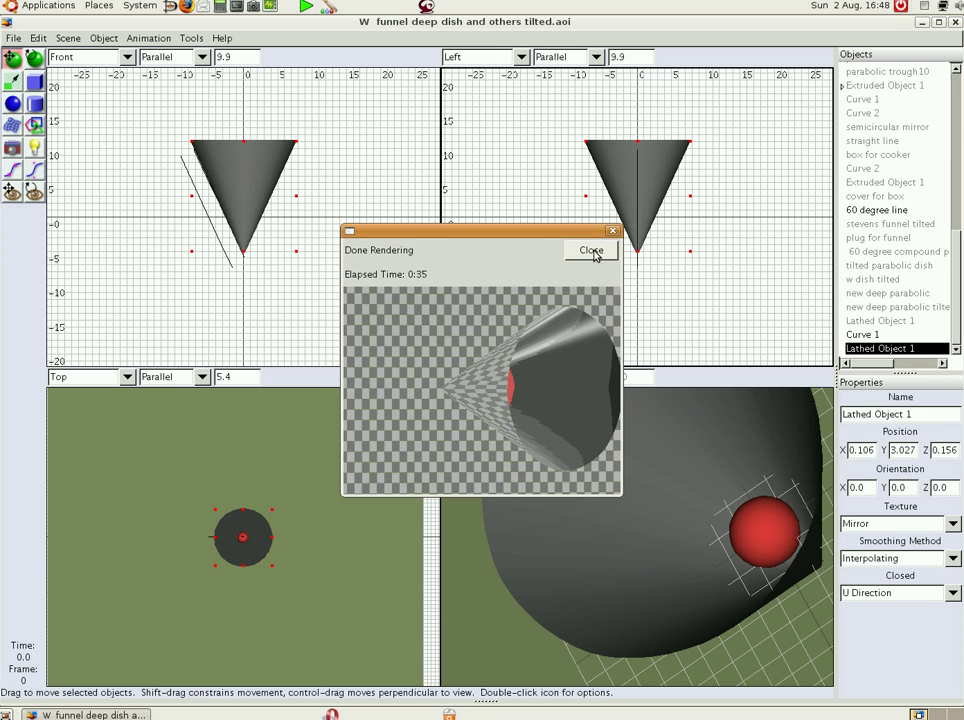
click(594, 252)
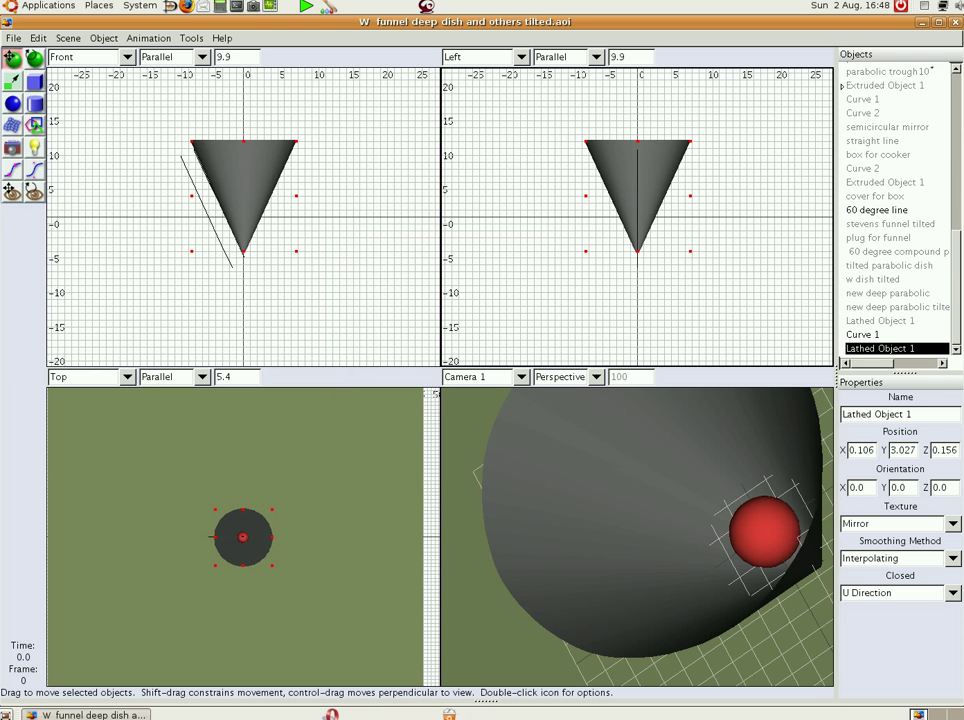
scroll(955, 265, up, 1)
scroll(955, 265, down, 1)
drag(957, 277, 954, 276)
scroll(907, 274, up, 3)
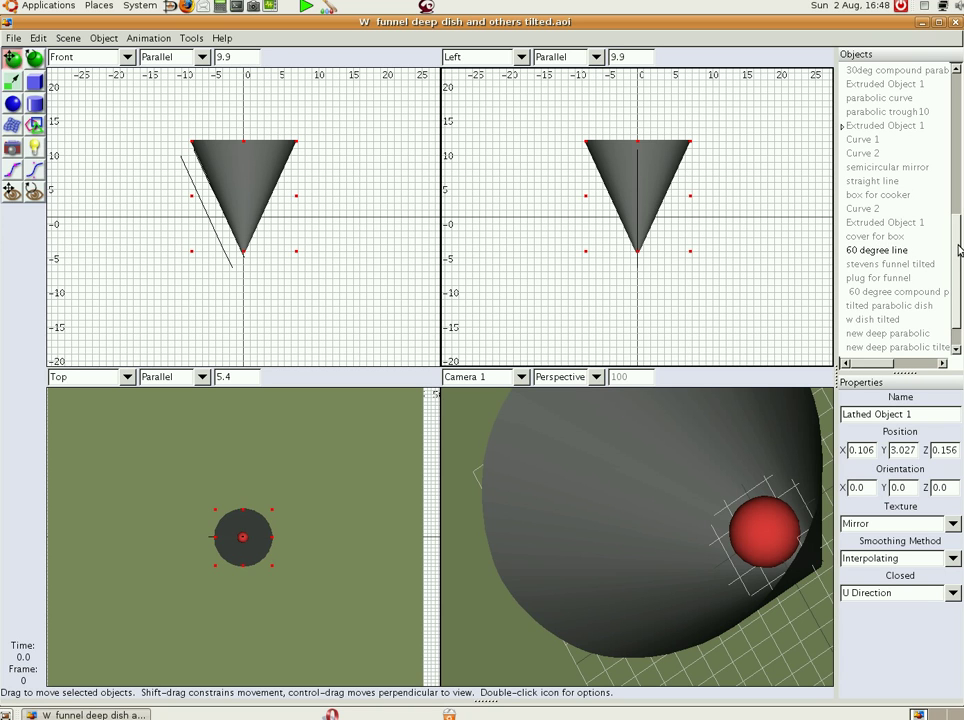
drag(957, 248, 943, 289)
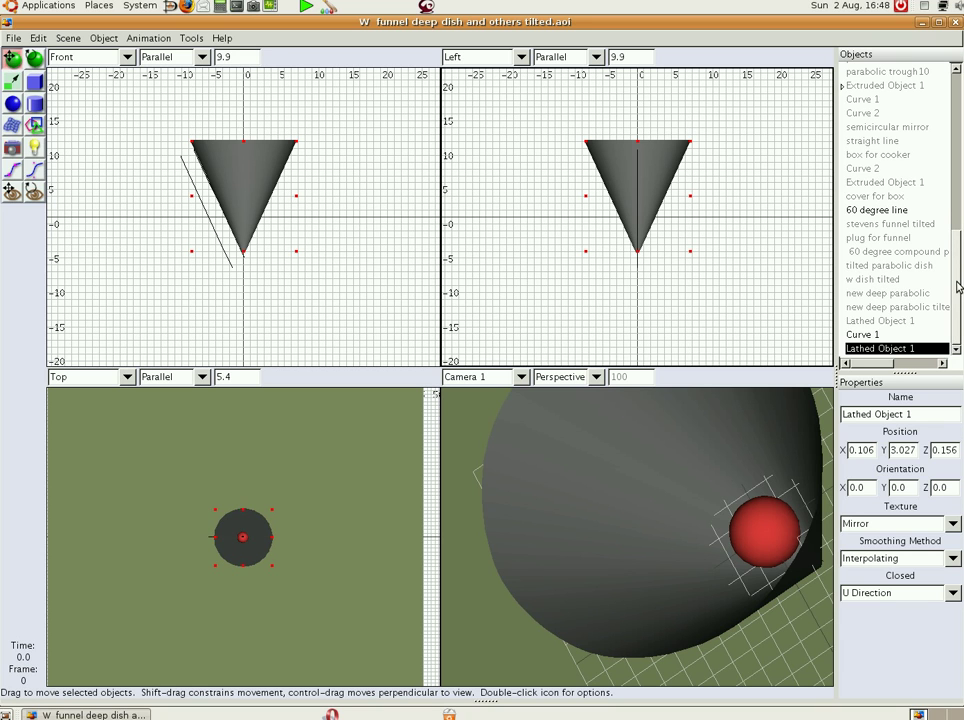
drag(957, 288, 960, 165)
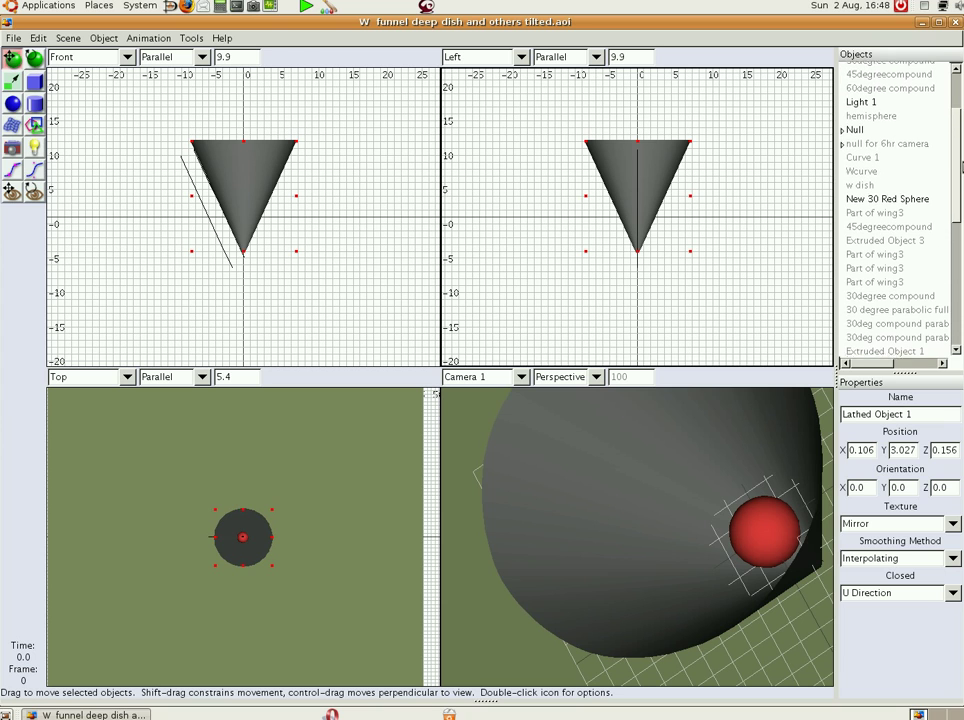
Make the hidden w dish visible in every view with Show Selection.
click(862, 190)
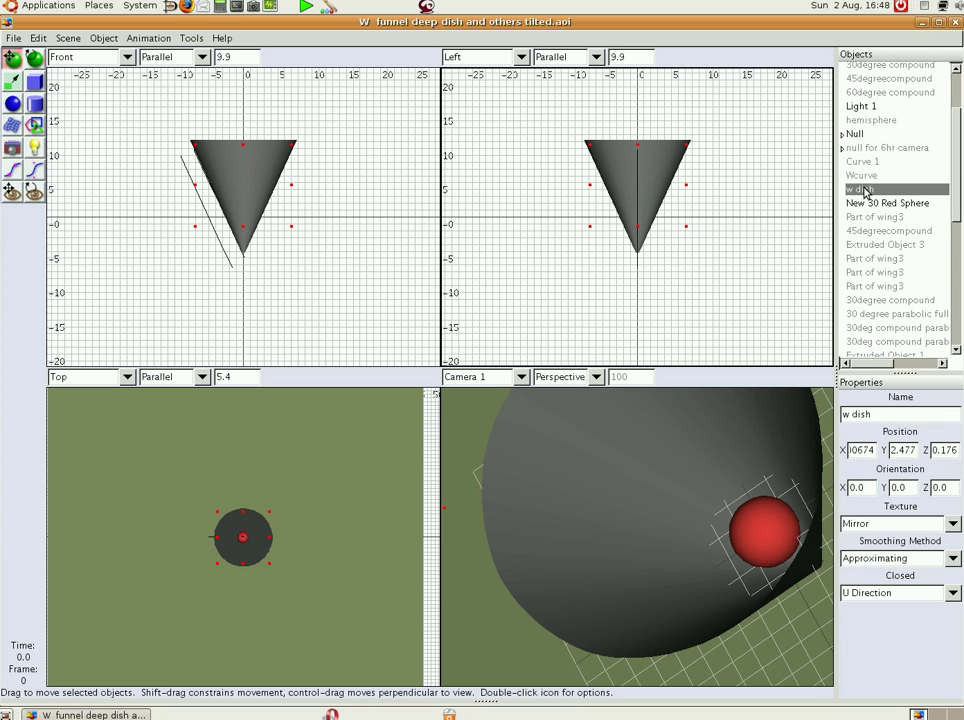
right_click(865, 192)
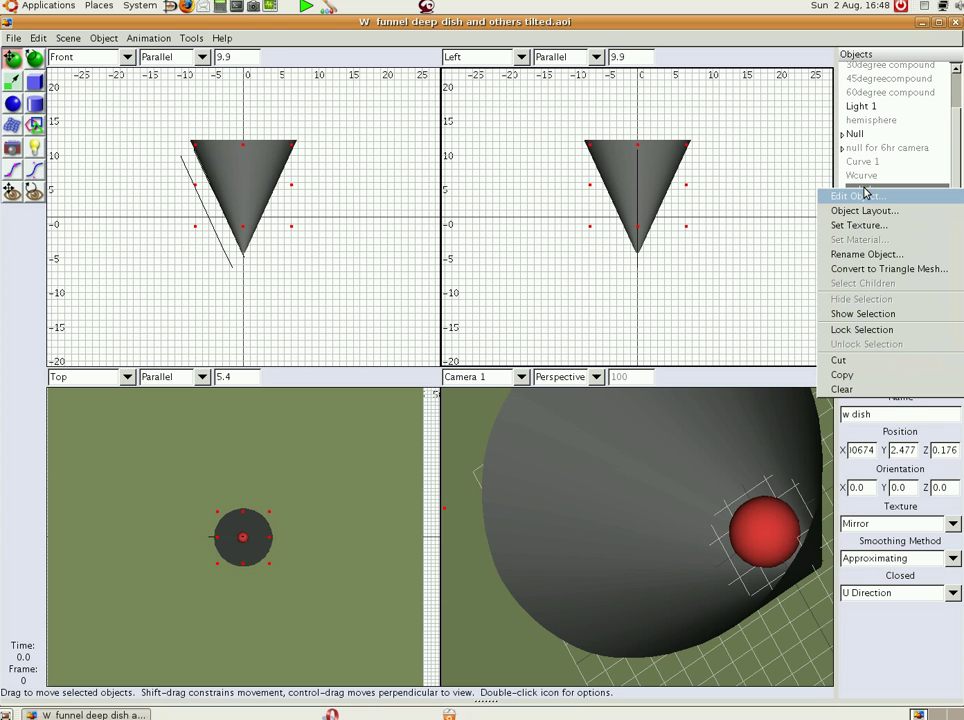
click(866, 316)
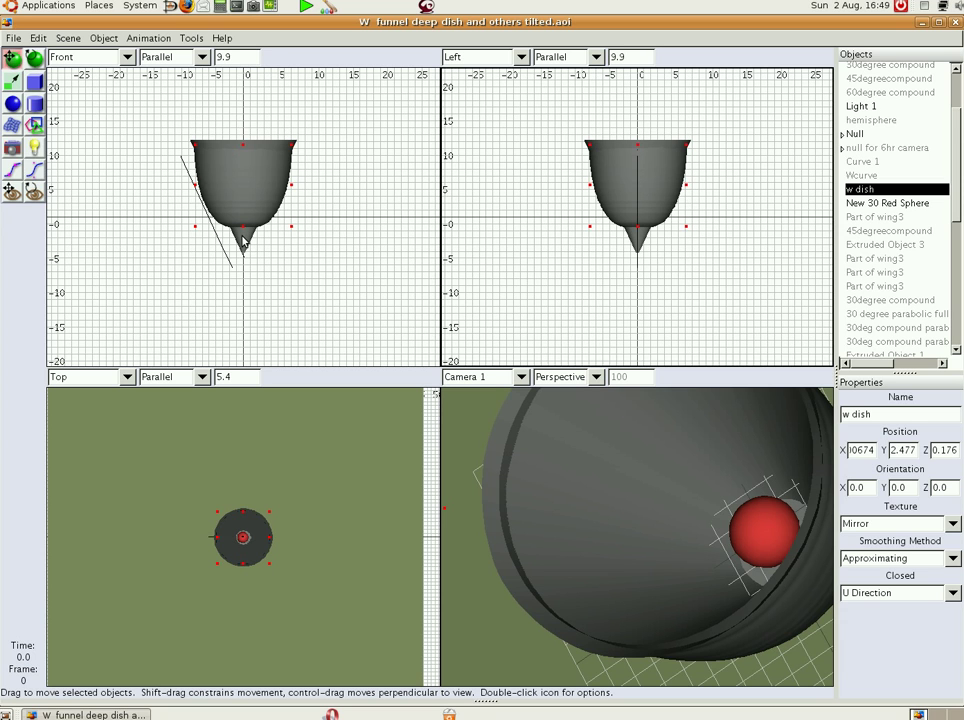
Hide Lathed Object 1, the lathed funnel cone, leaving the dish under the red sphere.
right_click(243, 240)
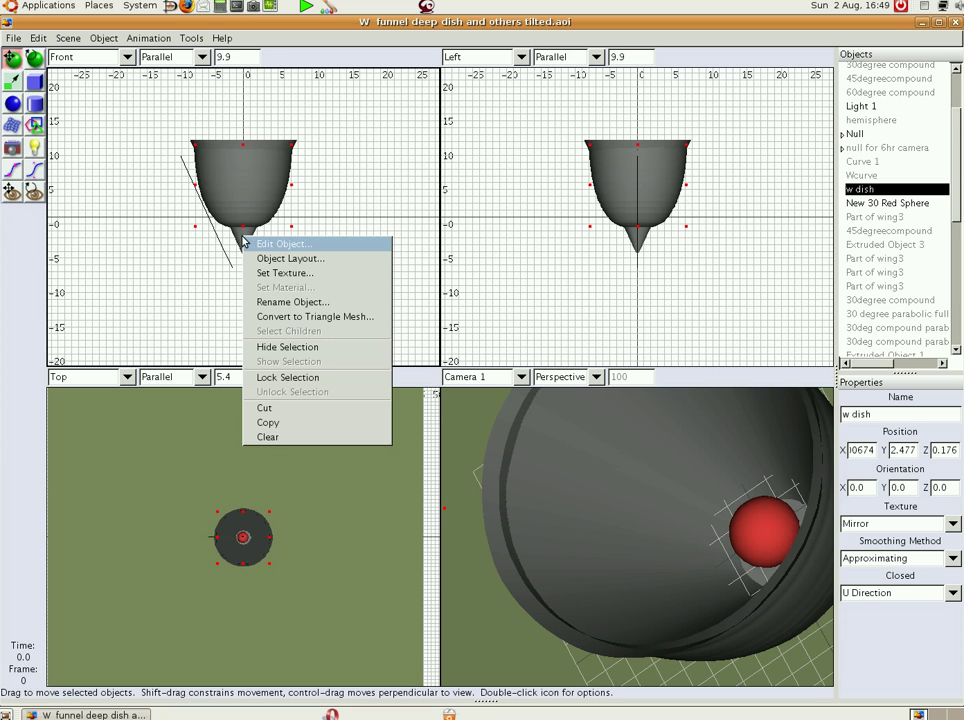
key(Escape)
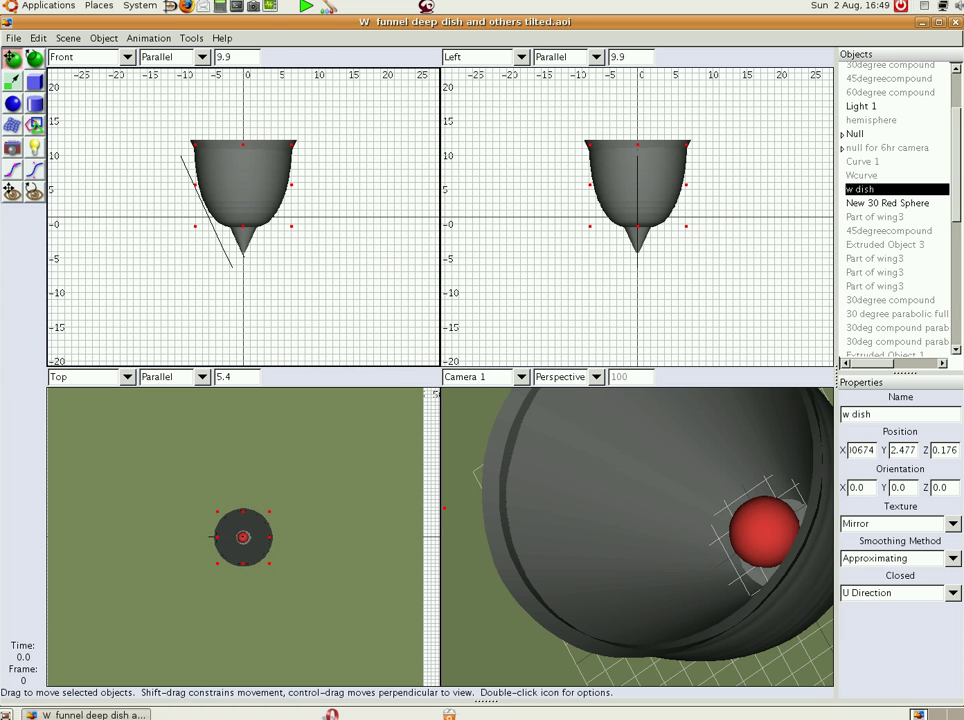
drag(955, 203, 955, 335)
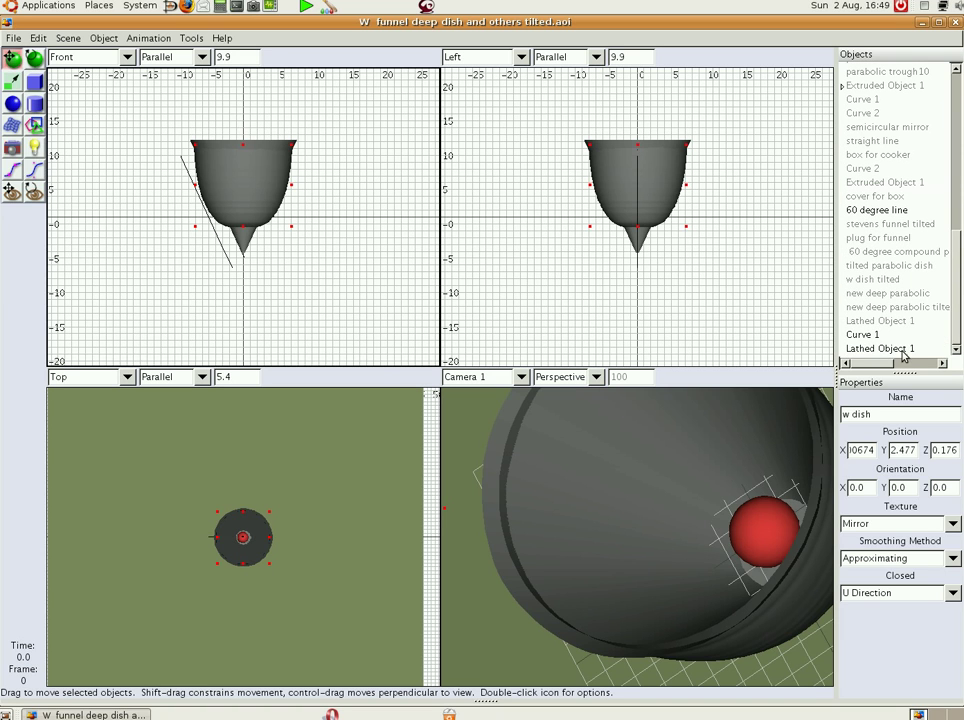
click(890, 349)
right_click(890, 349)
click(876, 461)
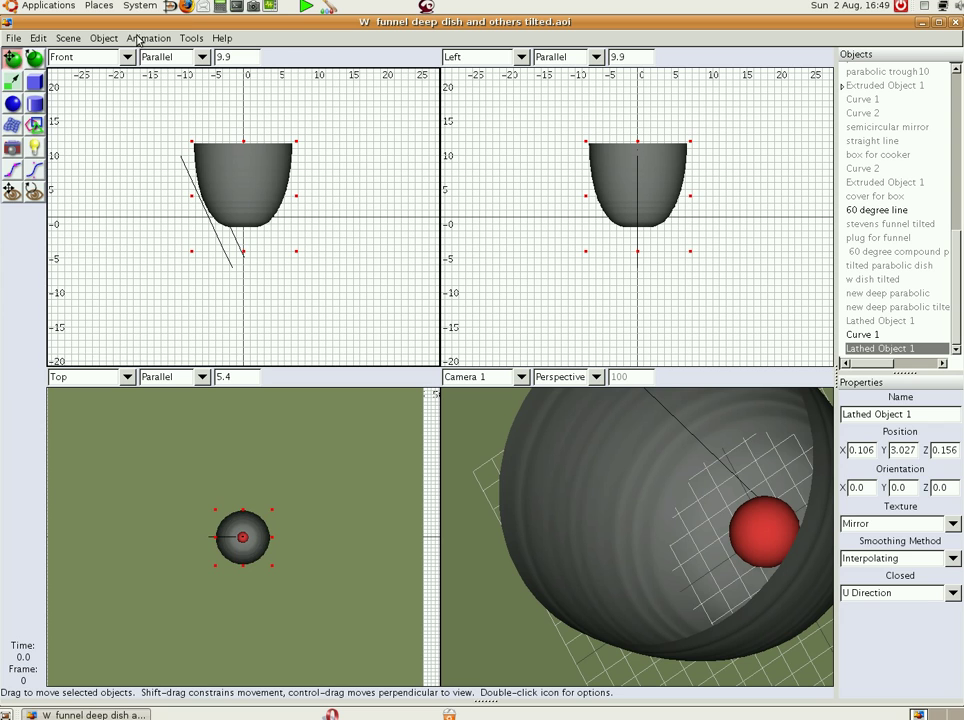
Render the dish scene as a QuickTime movie at quality 90, overwriting Untitled.mov.
click(68, 38)
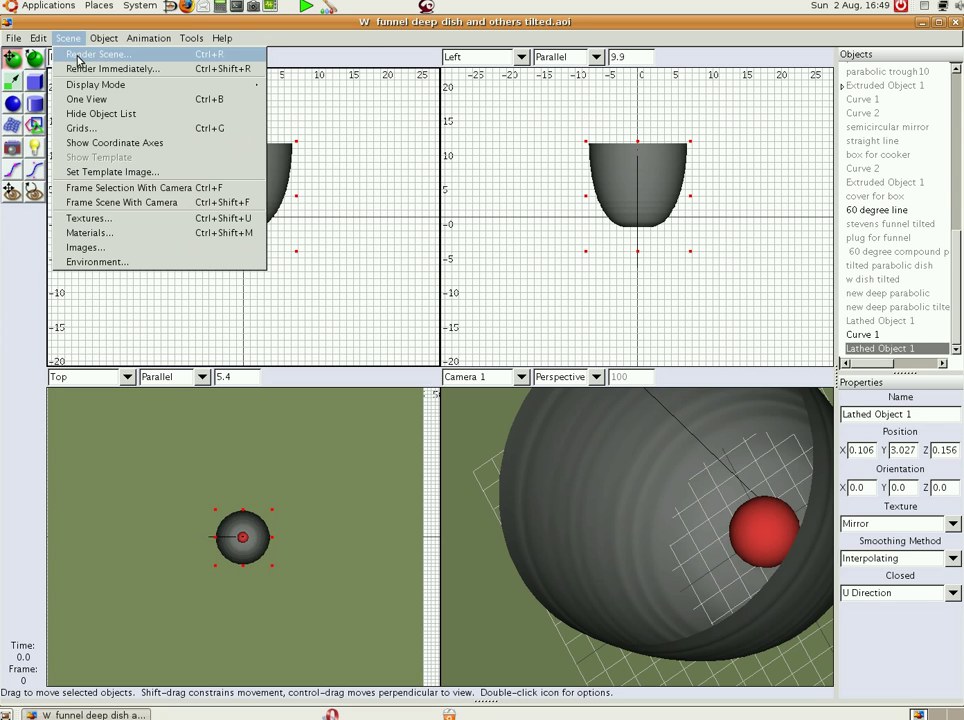
click(77, 56)
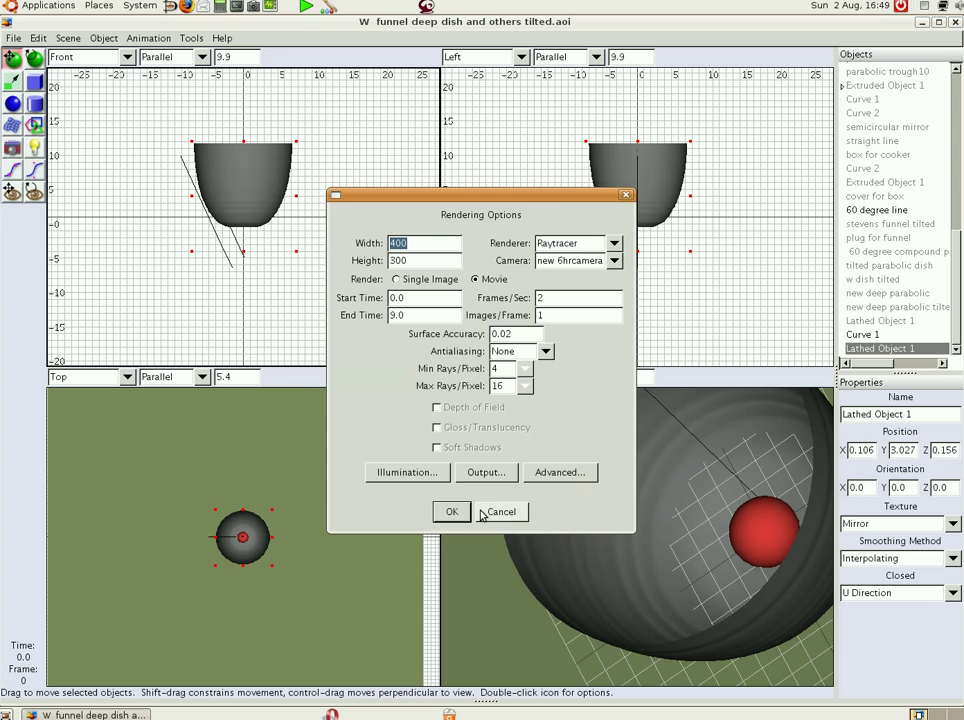
click(455, 511)
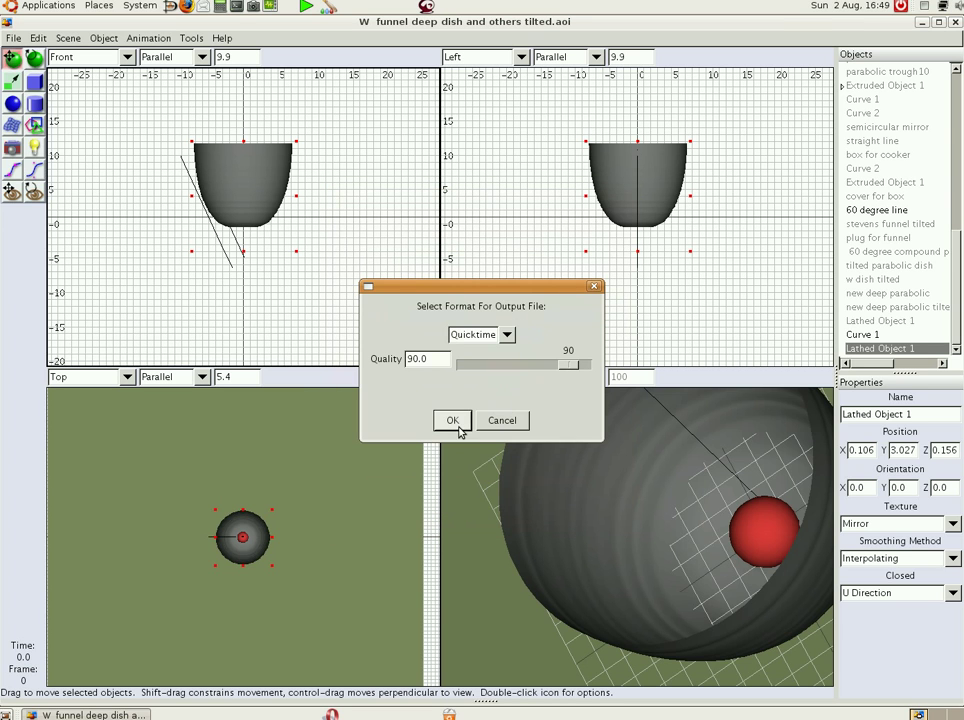
click(458, 422)
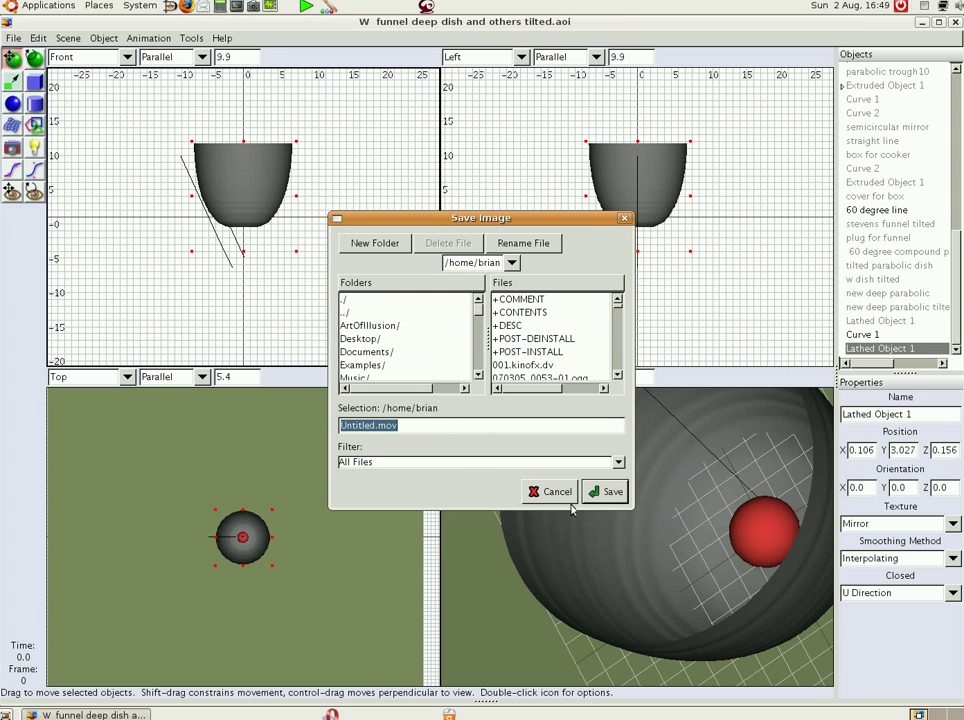
click(609, 551)
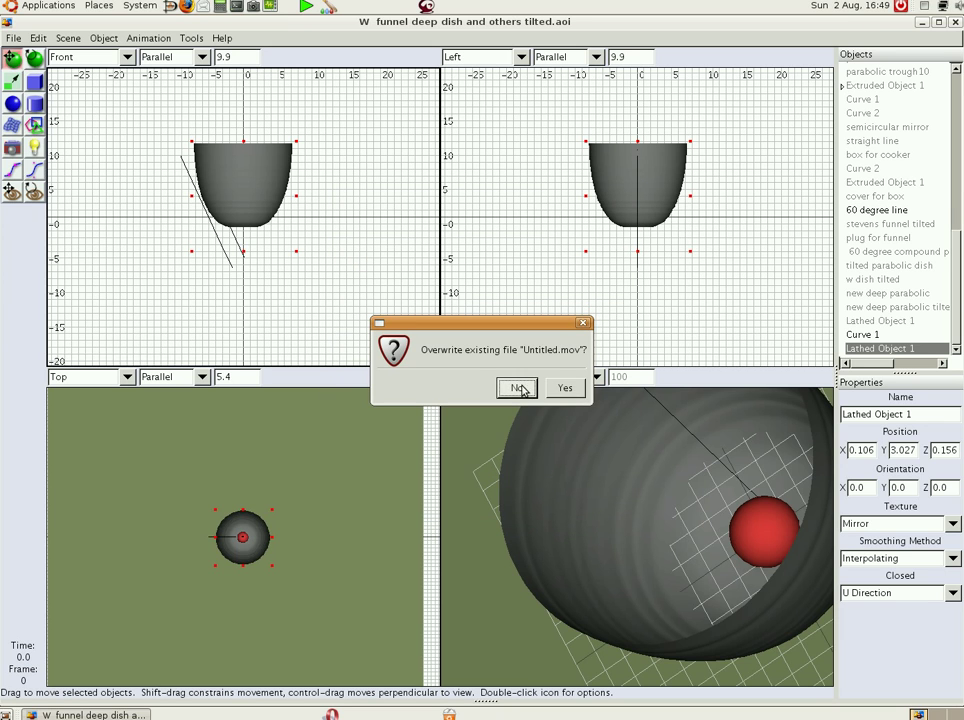
click(561, 390)
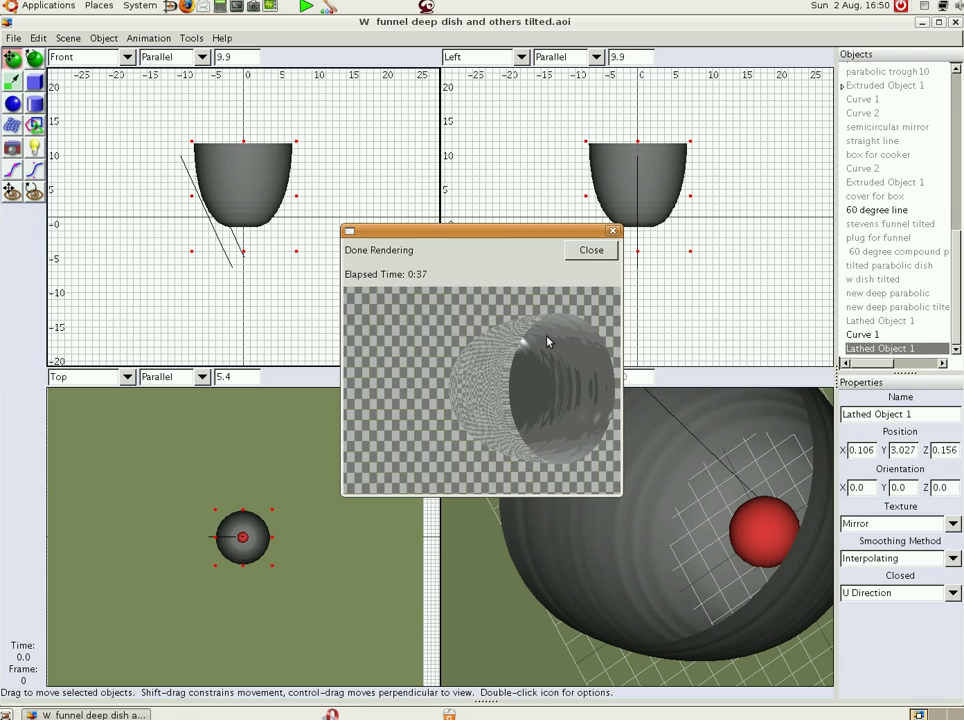
click(591, 252)
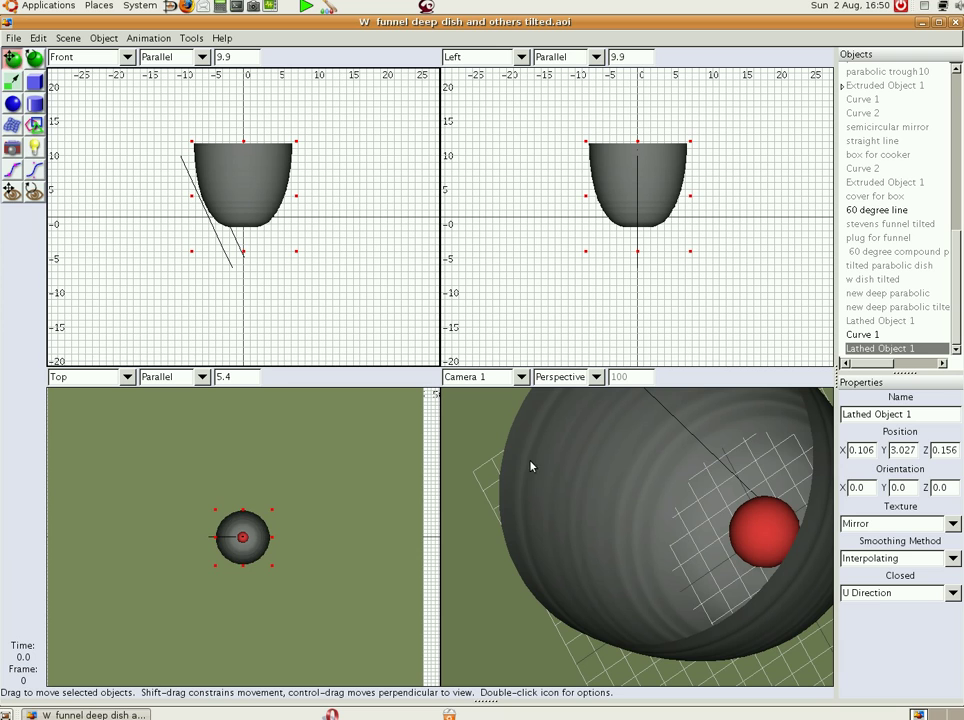
Orbit the Camera 1 view to look at the dish from a new angle.
click(33, 191)
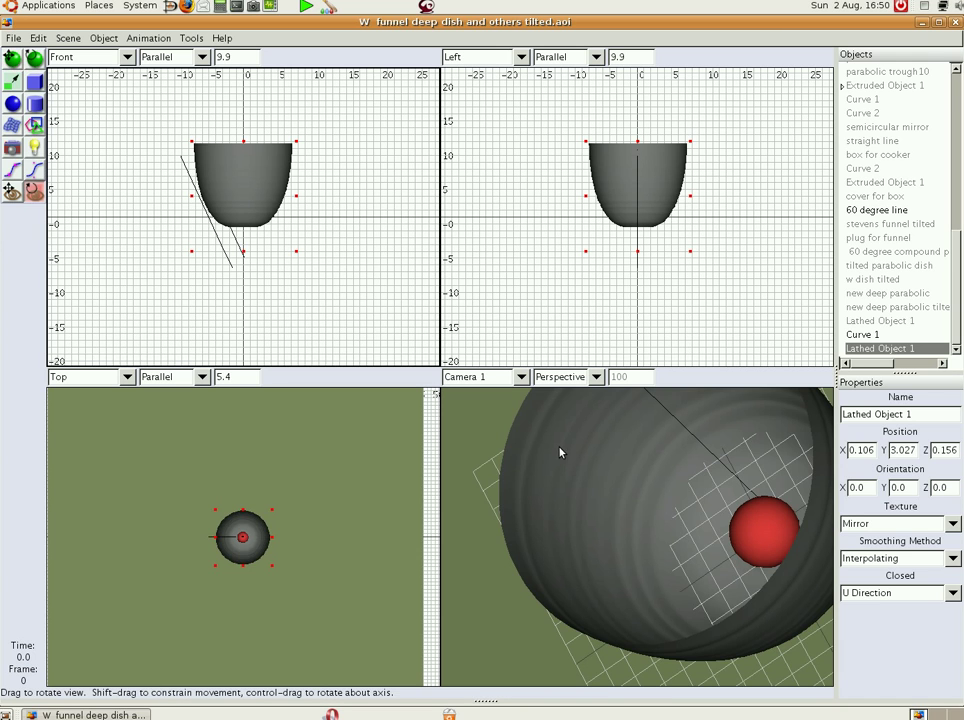
mouse_move(560, 452)
mouse_down()
mouse_move(553, 523)
mouse_move(628, 465)
mouse_move(572, 439)
mouse_move(548, 470)
mouse_up()
drag(797, 546, 717, 515)
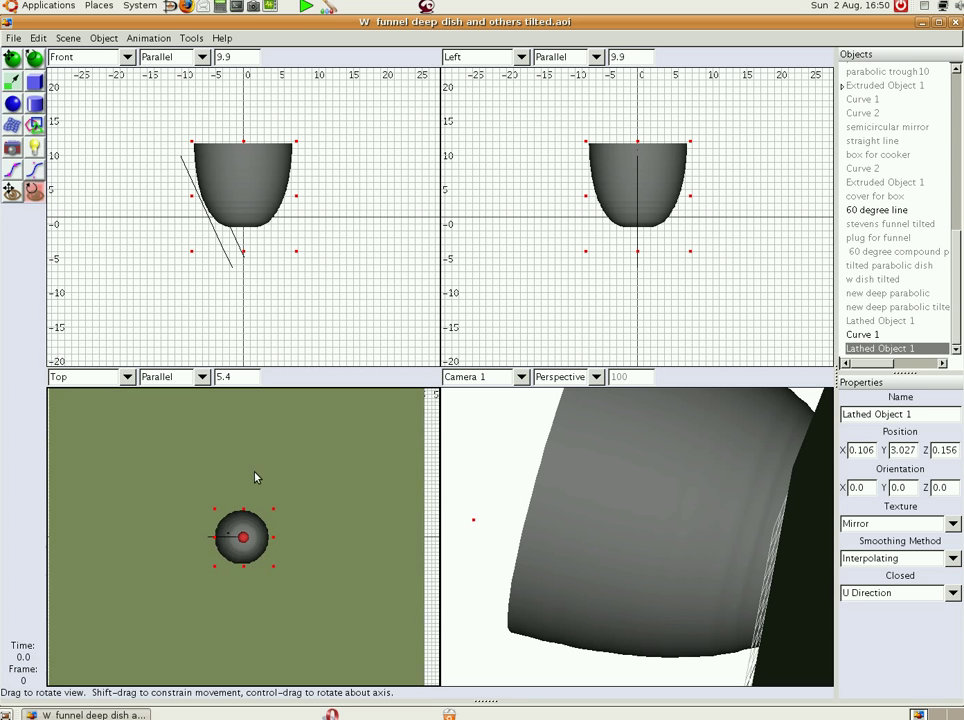
Reset the tilted bottom-left view to look from Top.
mouse_move(252, 480)
mouse_down()
mouse_move(210, 512)
mouse_move(225, 535)
mouse_move(286, 486)
mouse_move(260, 467)
mouse_up()
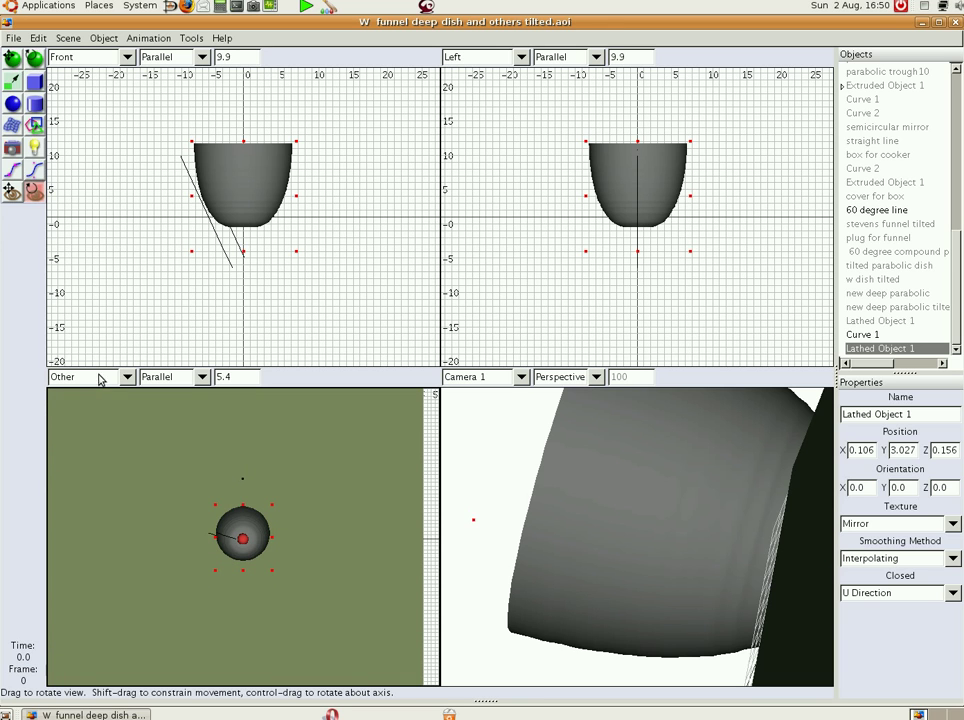
click(125, 377)
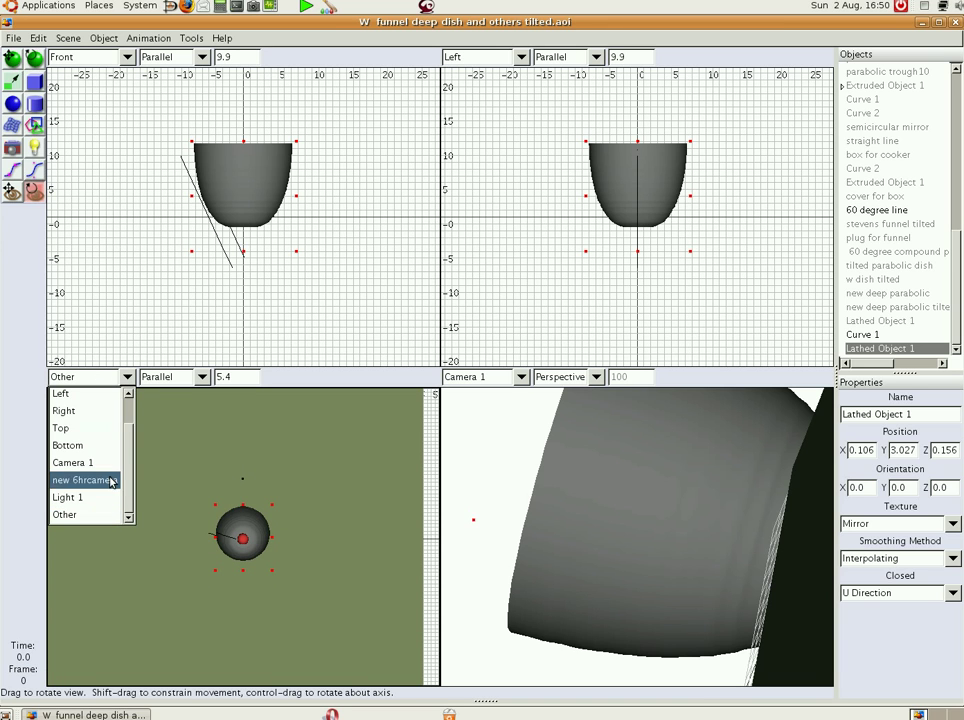
click(96, 430)
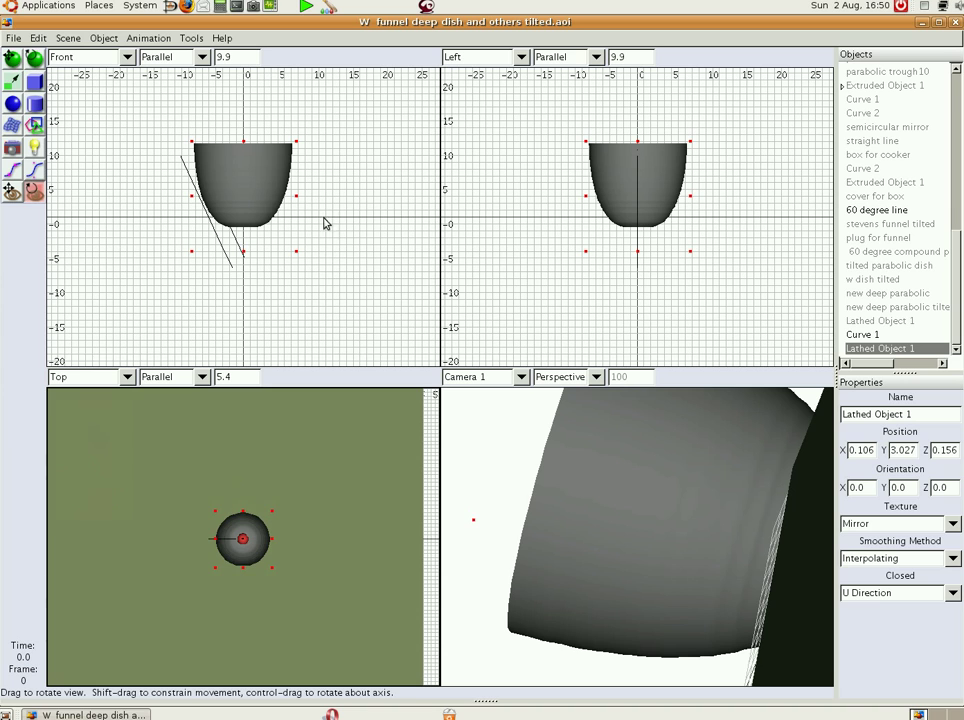